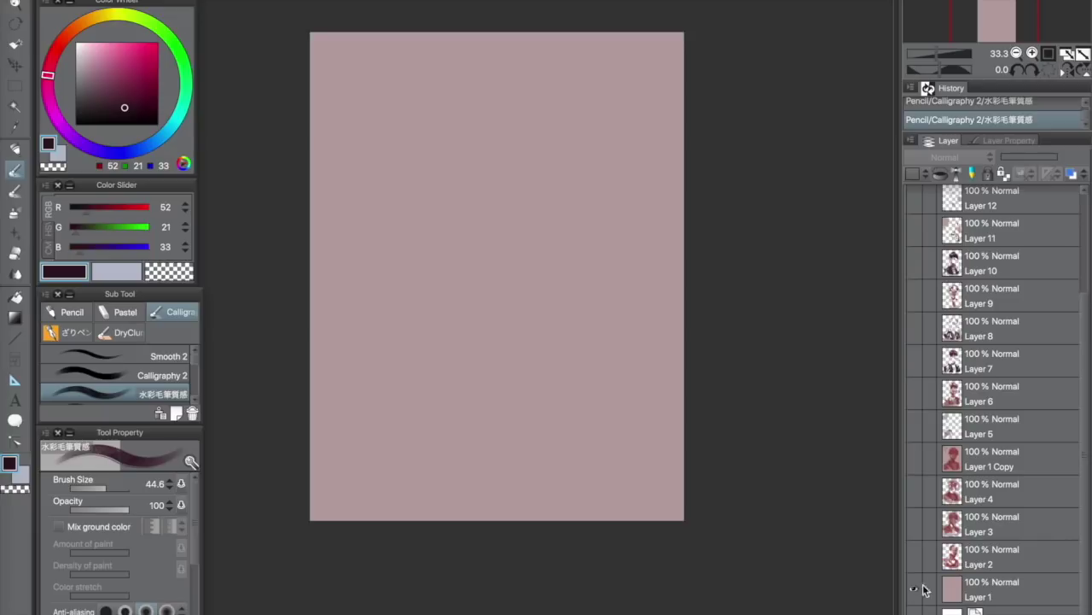
Make Layer 2, Layer 3, Layer 4 and Layer 1 Copy visible one after another above the base layer
{"action": "left_click", "coordinate": [915, 555]}
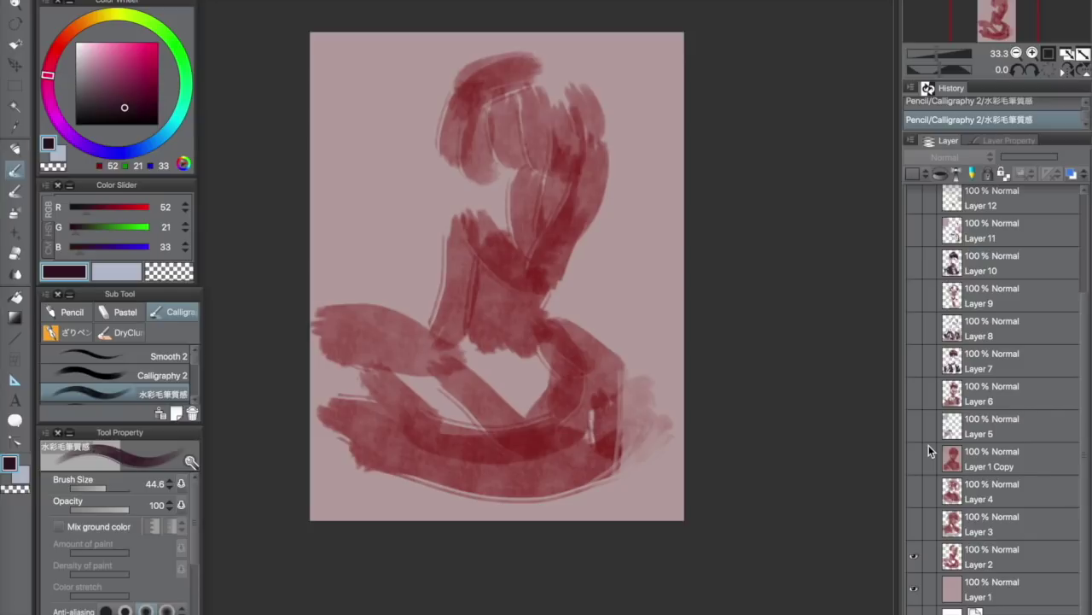
{"action": "left_click", "coordinate": [915, 523]}
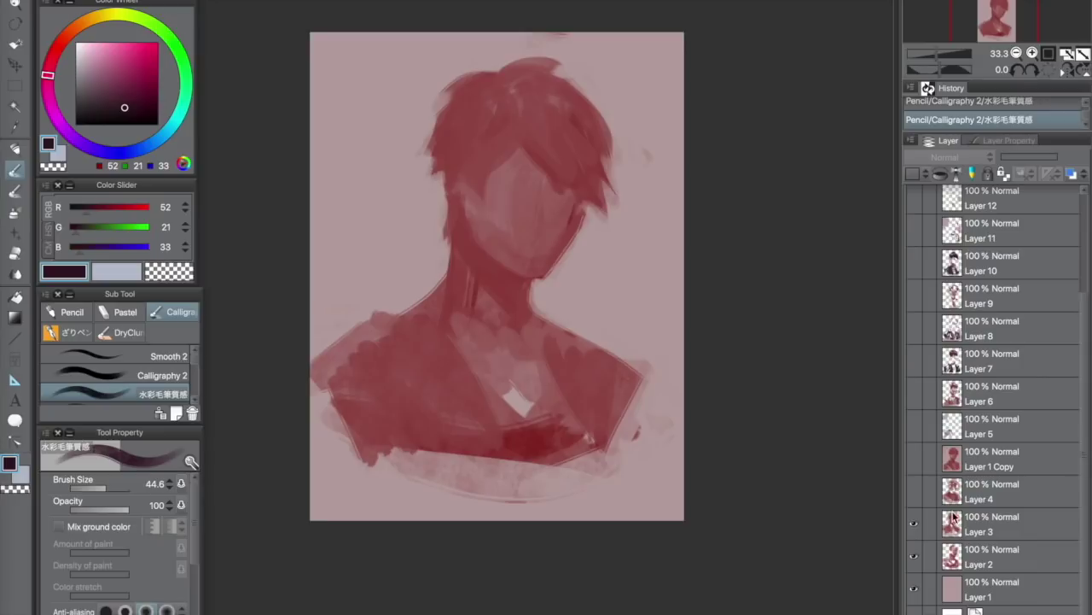
{"action": "left_click", "coordinate": [914, 490]}
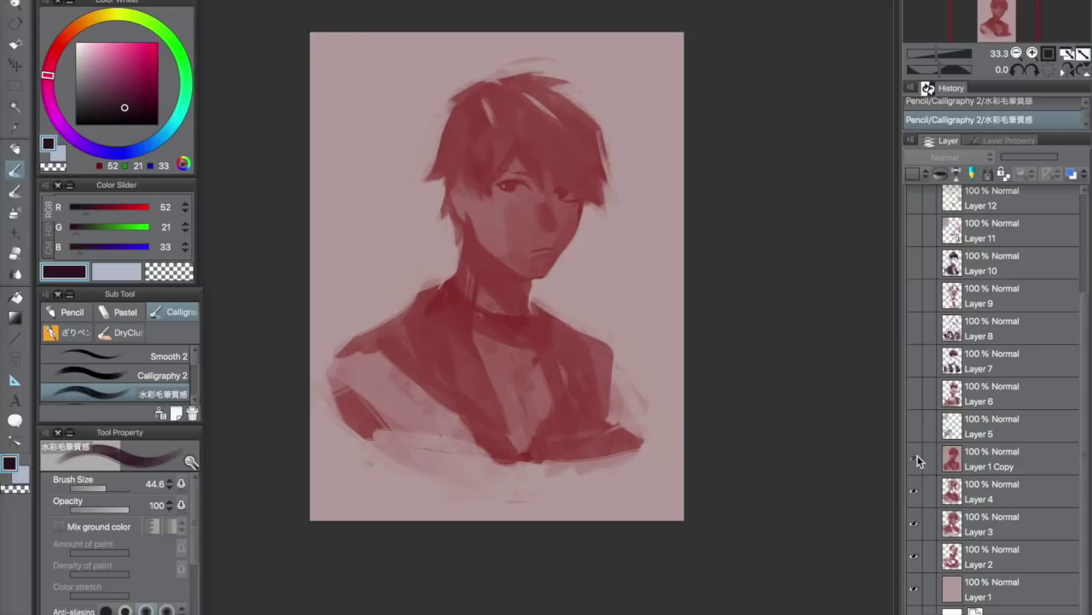
{"action": "left_click", "coordinate": [916, 457]}
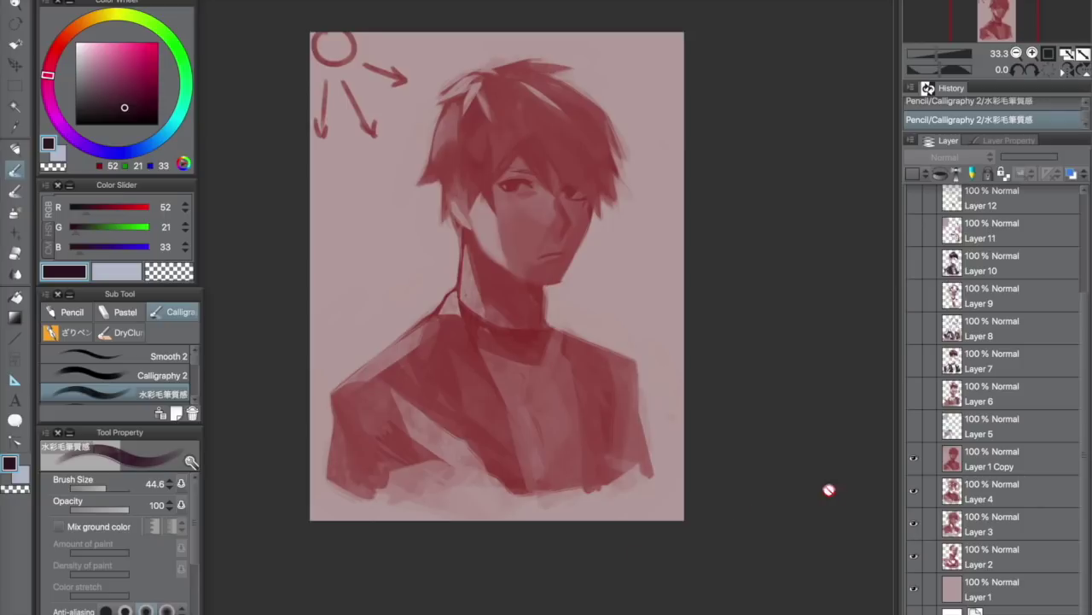
Turn on the visibility of Layer 5 and Layer 6 to show the light accents and added colors
{"action": "left_click", "coordinate": [915, 419]}
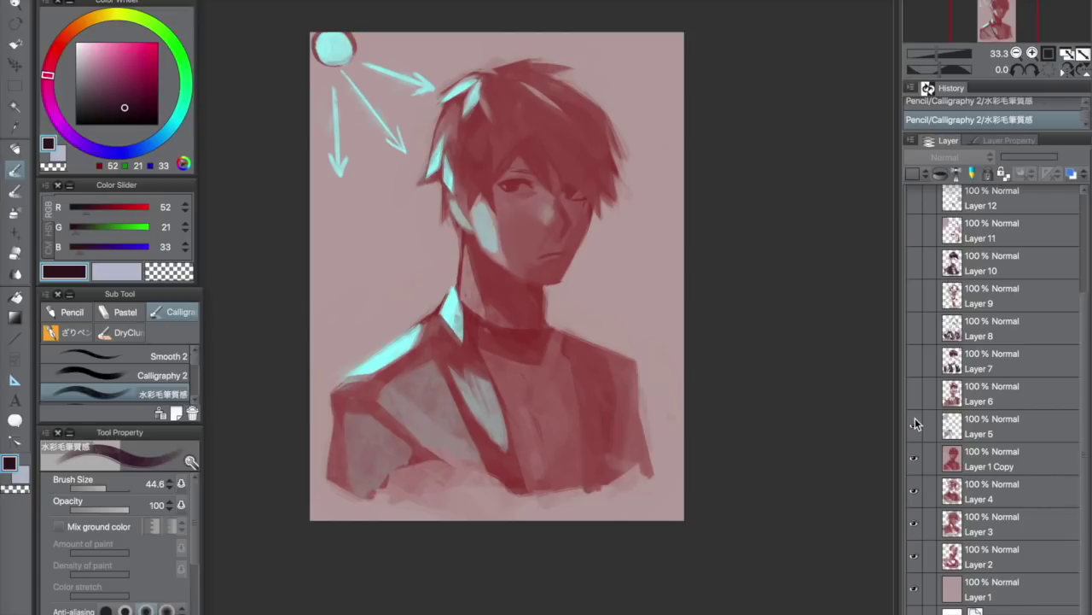
{"action": "left_click", "coordinate": [914, 424]}
{"action": "left_click", "coordinate": [913, 389]}
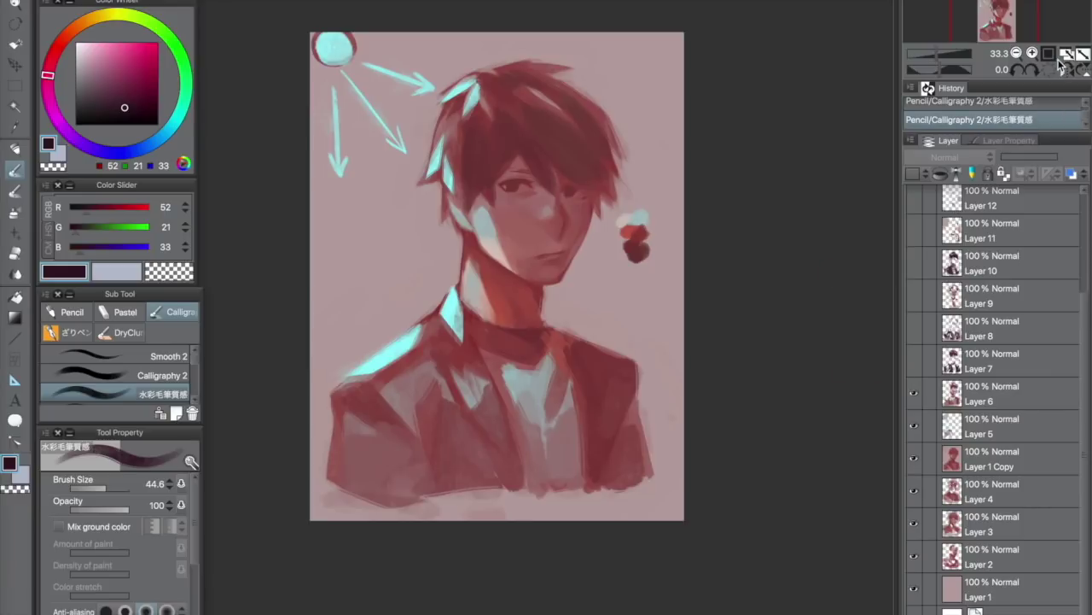
Examine the face, hair, neck and jacket of the portrait up close with Layer 6 as the topmost visible layer
{"action": "left_click", "coordinate": [1032, 53]}
{"action": "left_click_drag", "start_coordinate": [1014, 33], "coordinate": [1018, 19]}
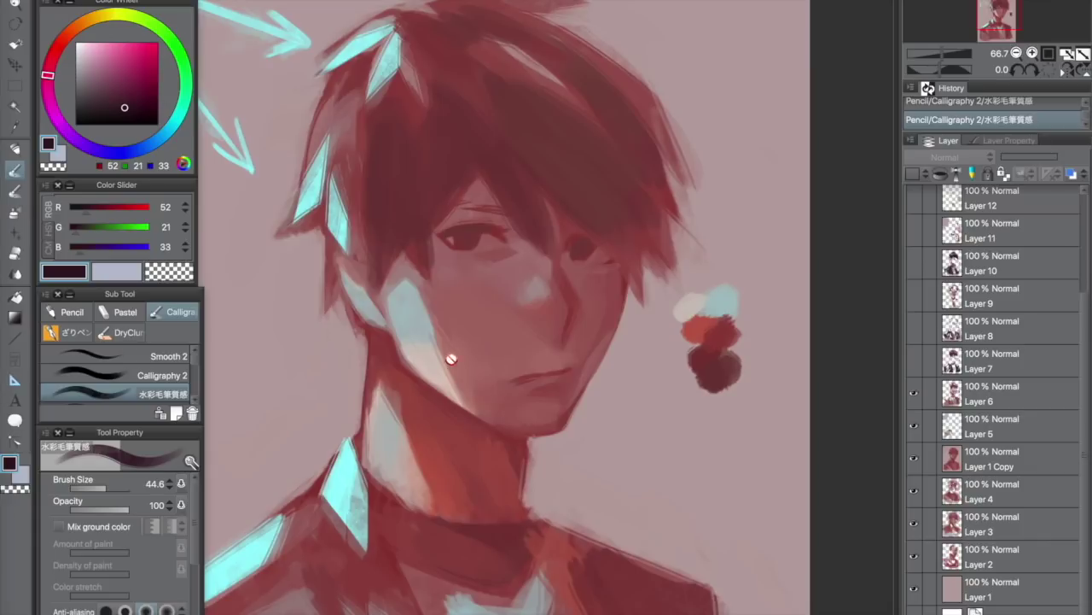
{"action": "mouse_move", "coordinate": [994, 35]}
{"action": "left_mouse_down"}
{"action": "mouse_move", "coordinate": [996, 44]}
{"action": "mouse_move", "coordinate": [997, 16]}
{"action": "left_mouse_up"}
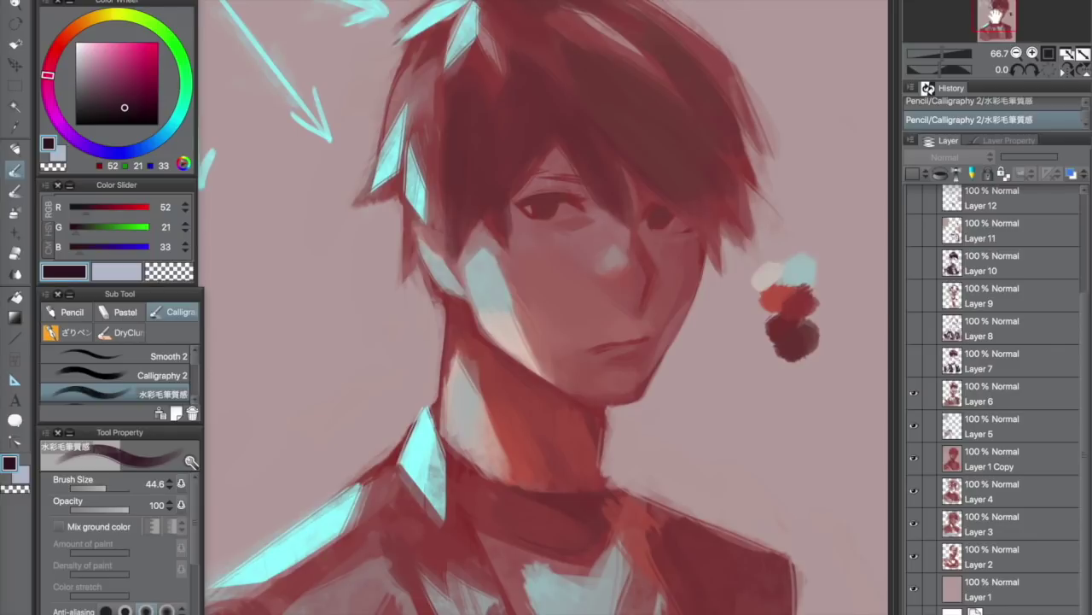
{"action": "left_click_drag", "start_coordinate": [997, 16], "coordinate": [996, 28]}
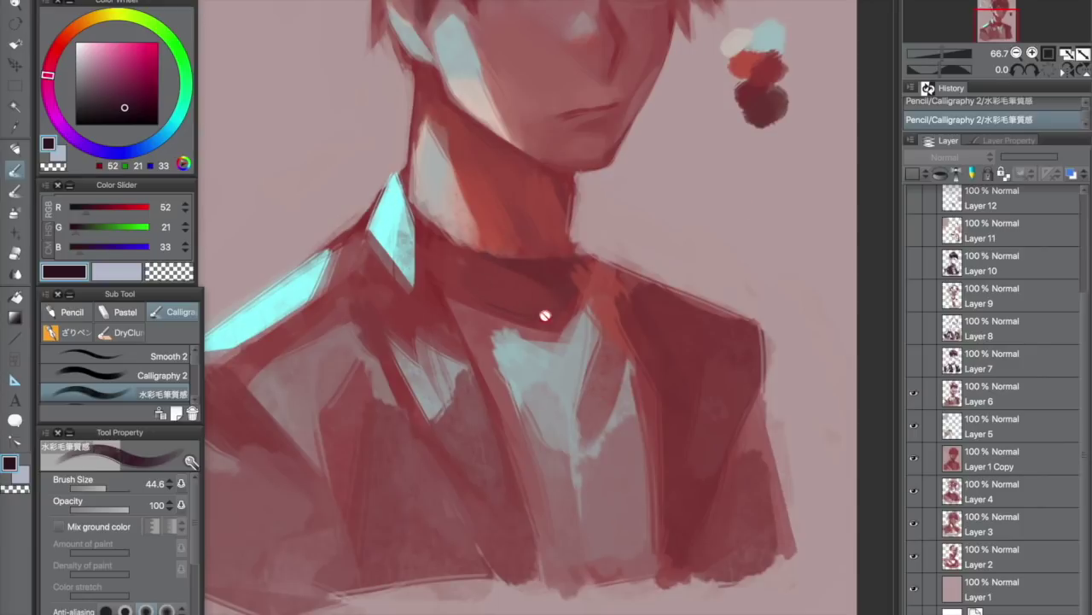
{"action": "mouse_move", "coordinate": [1007, 30]}
{"action": "left_mouse_down"}
{"action": "mouse_move", "coordinate": [996, 7]}
{"action": "mouse_move", "coordinate": [1000, 25]}
{"action": "left_mouse_up"}
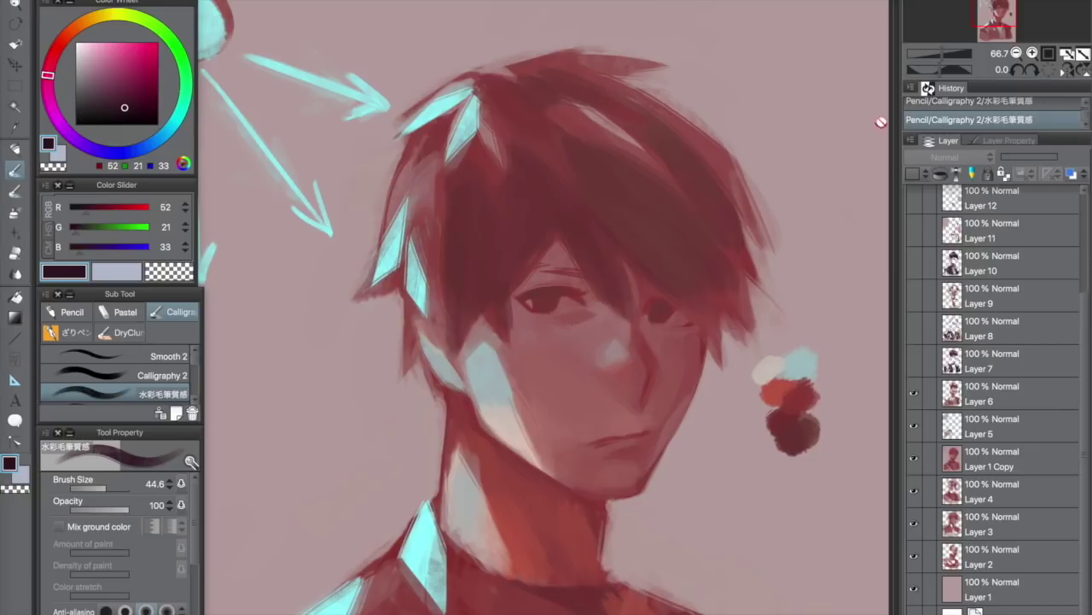
{"action": "left_click_drag", "start_coordinate": [992, 41], "coordinate": [994, 25]}
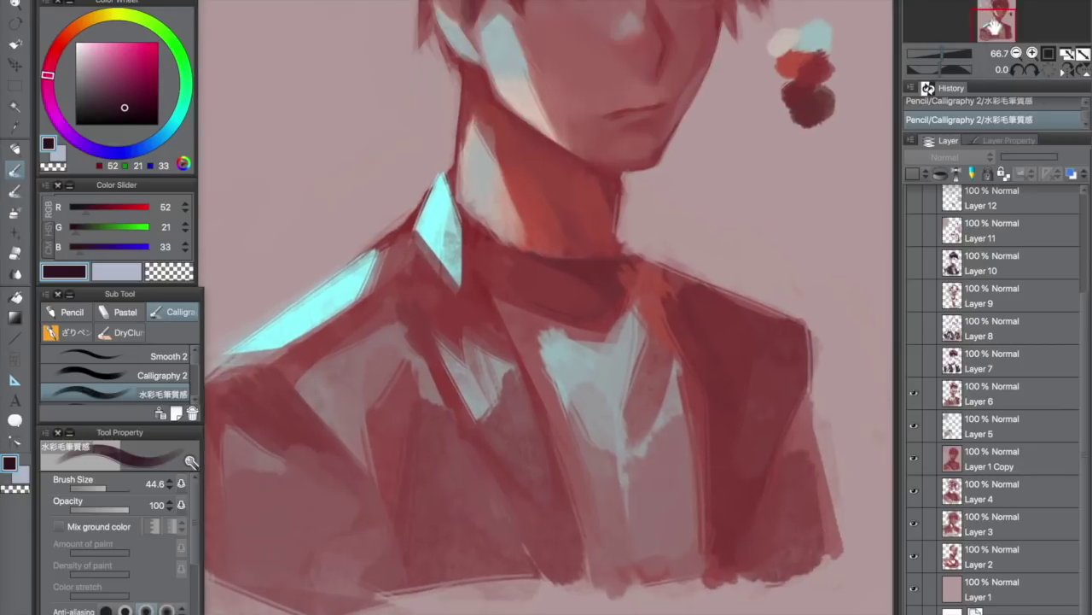
{"action": "left_click", "coordinate": [1015, 53]}
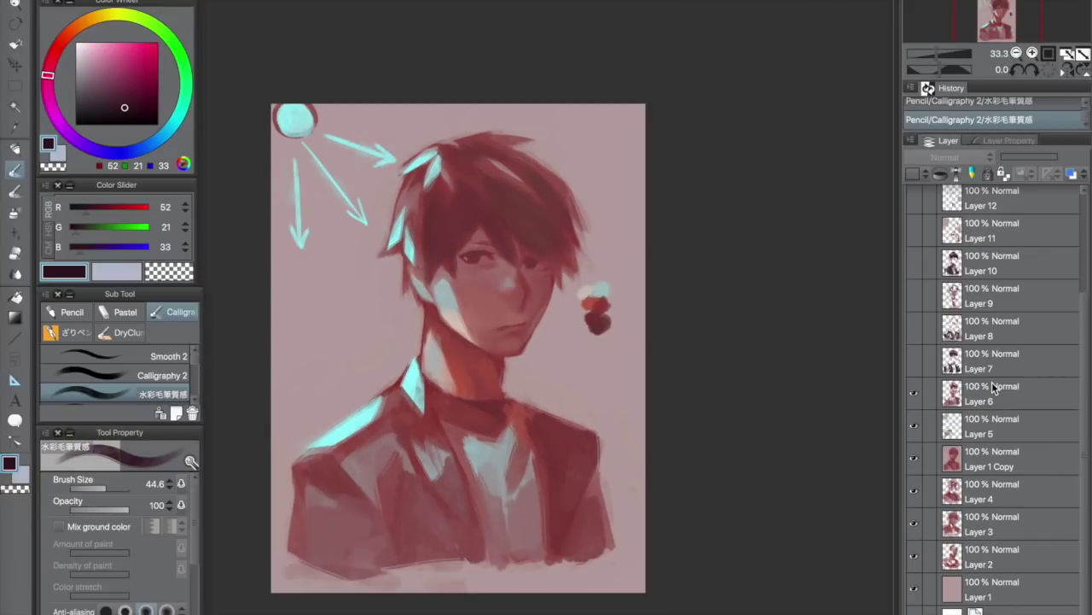
Make Layer 7 visible and examine its dark jacket shapes, hair and face up close
{"action": "left_click", "coordinate": [915, 365]}
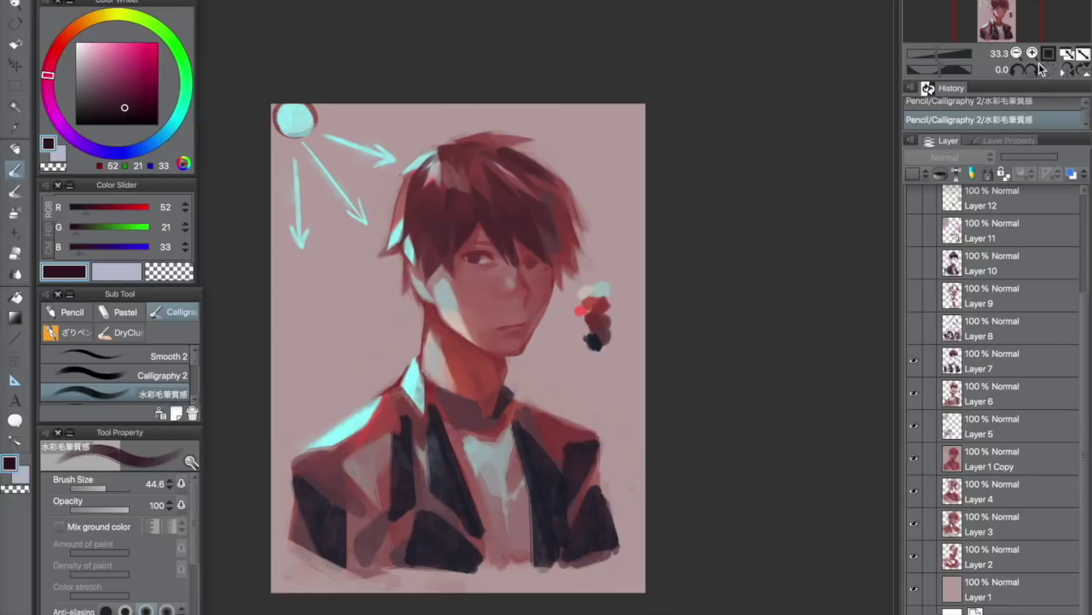
{"action": "left_click", "coordinate": [1032, 53]}
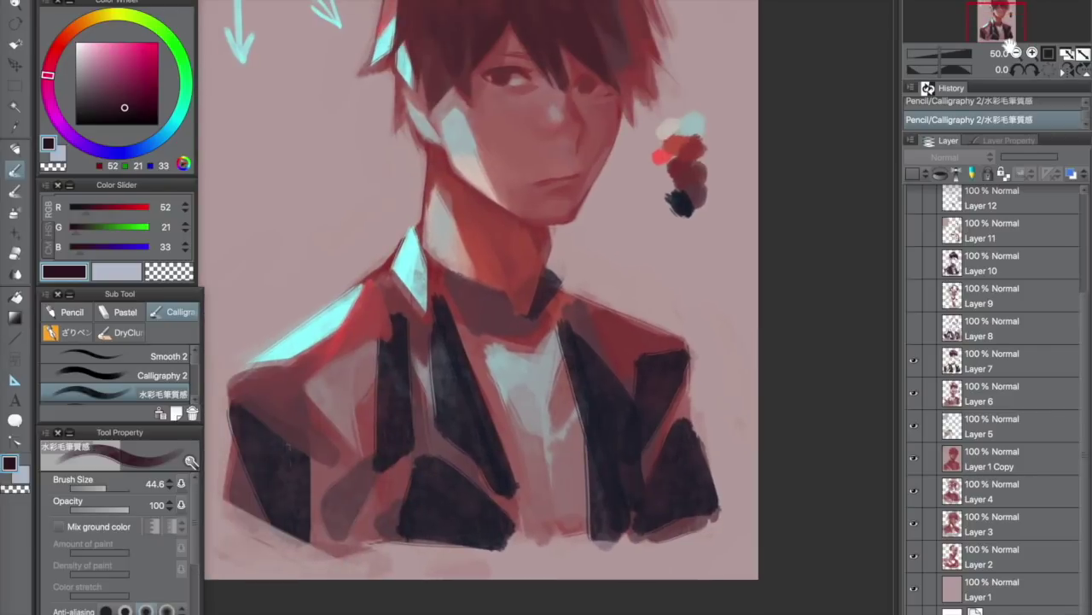
{"action": "mouse_move", "coordinate": [1011, 45]}
{"action": "left_mouse_down"}
{"action": "mouse_move", "coordinate": [995, 26]}
{"action": "mouse_move", "coordinate": [1010, 56]}
{"action": "mouse_move", "coordinate": [1008, 41]}
{"action": "left_mouse_up"}
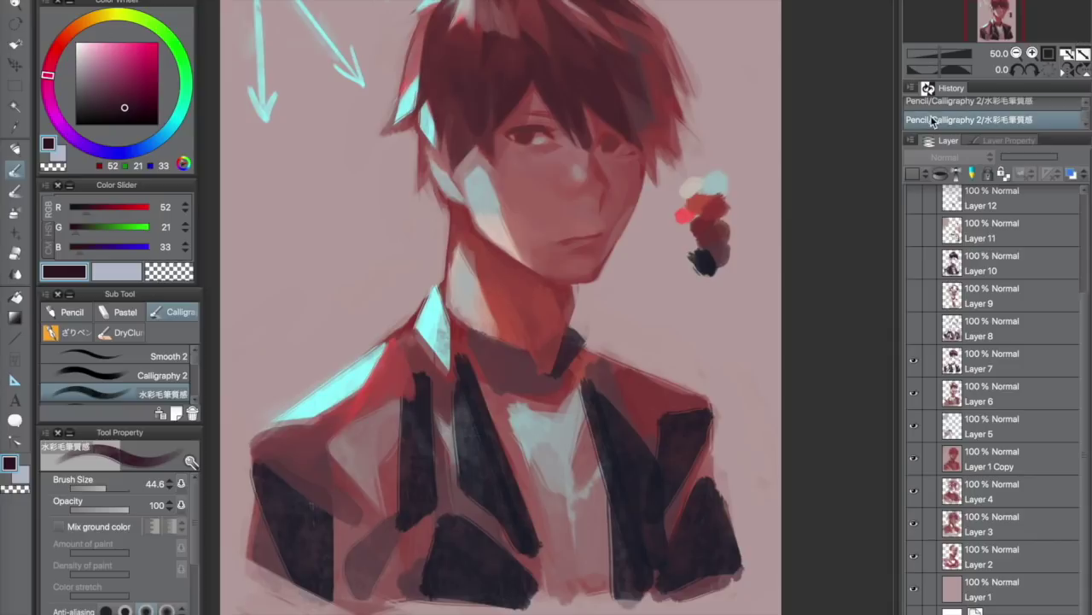
{"action": "left_click", "coordinate": [1031, 53]}
{"action": "mouse_move", "coordinate": [997, 26]}
{"action": "left_mouse_down"}
{"action": "mouse_move", "coordinate": [1014, 19]}
{"action": "mouse_move", "coordinate": [1004, 12]}
{"action": "mouse_move", "coordinate": [988, 27]}
{"action": "left_mouse_up"}
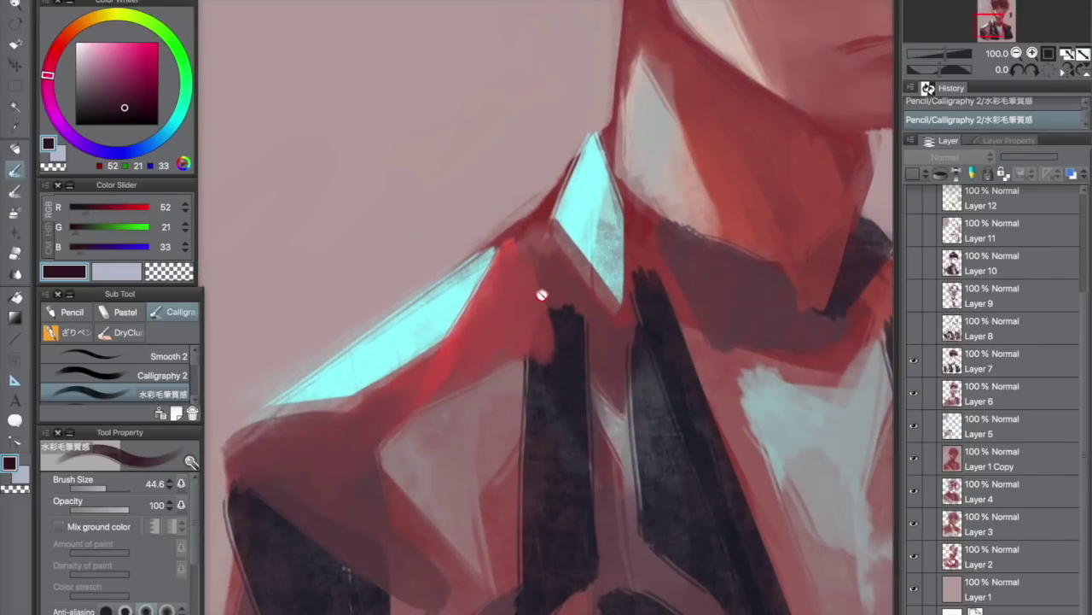
{"action": "left_click_drag", "start_coordinate": [989, 22], "coordinate": [993, 2]}
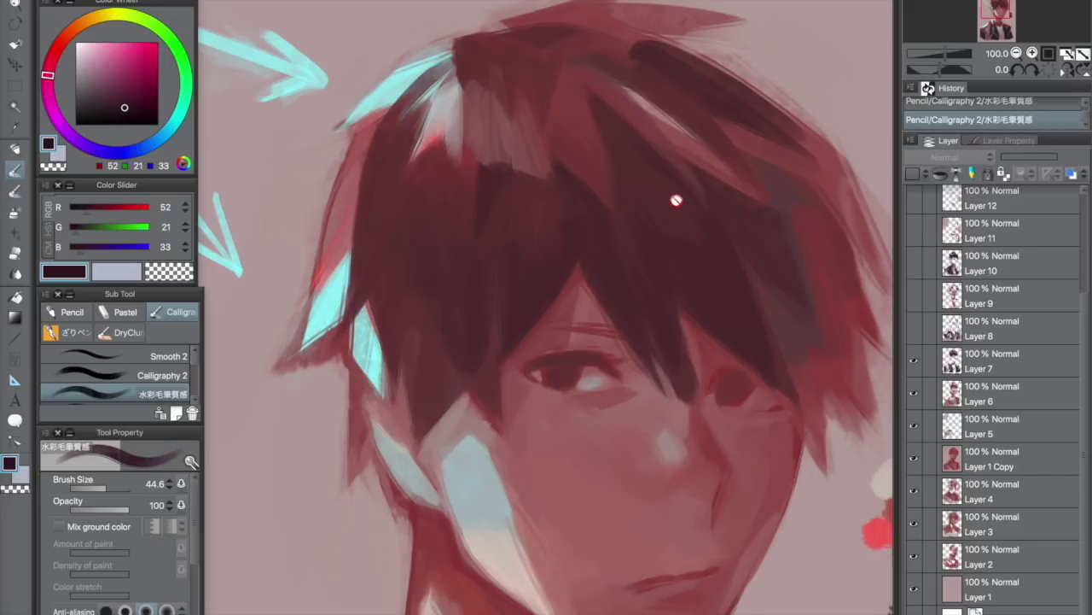
{"action": "left_click_drag", "start_coordinate": [1006, 47], "coordinate": [998, 12]}
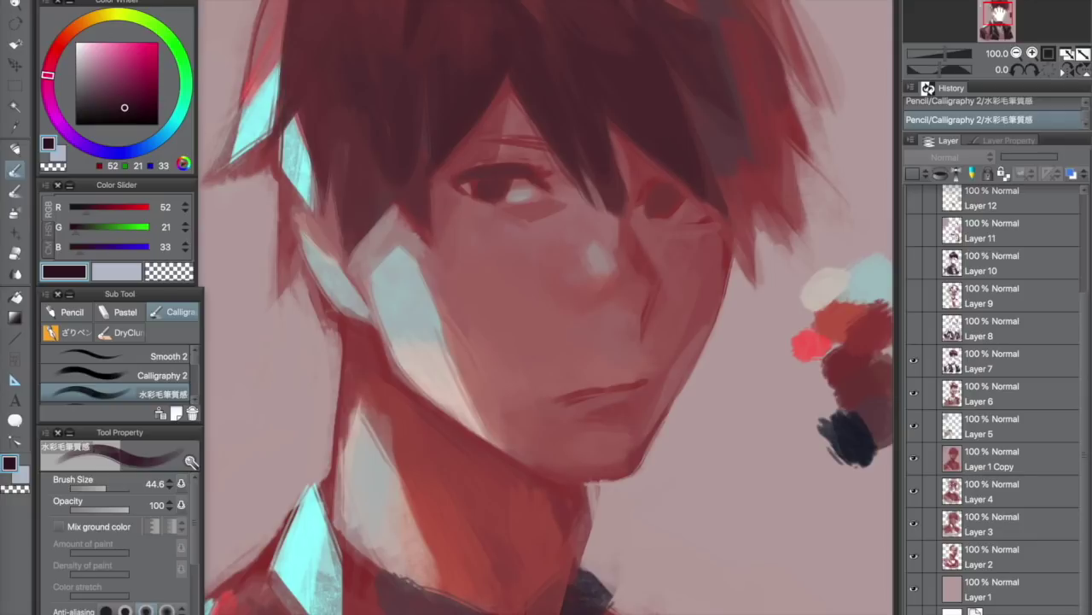
{"action": "left_click", "coordinate": [1014, 54]}
{"action": "left_click", "coordinate": [1014, 55]}
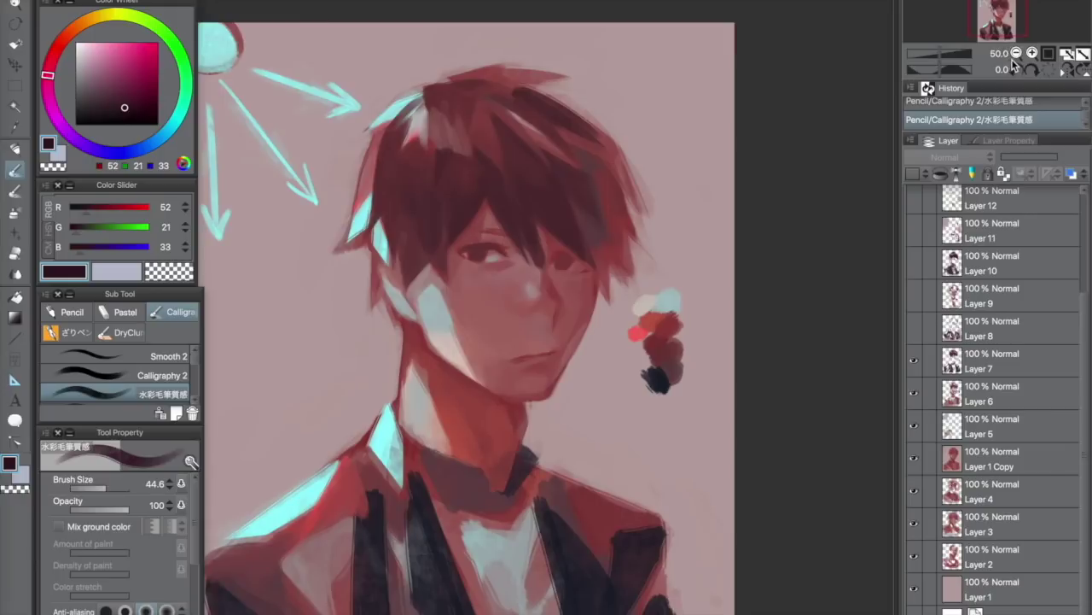
{"action": "left_click", "coordinate": [1013, 54]}
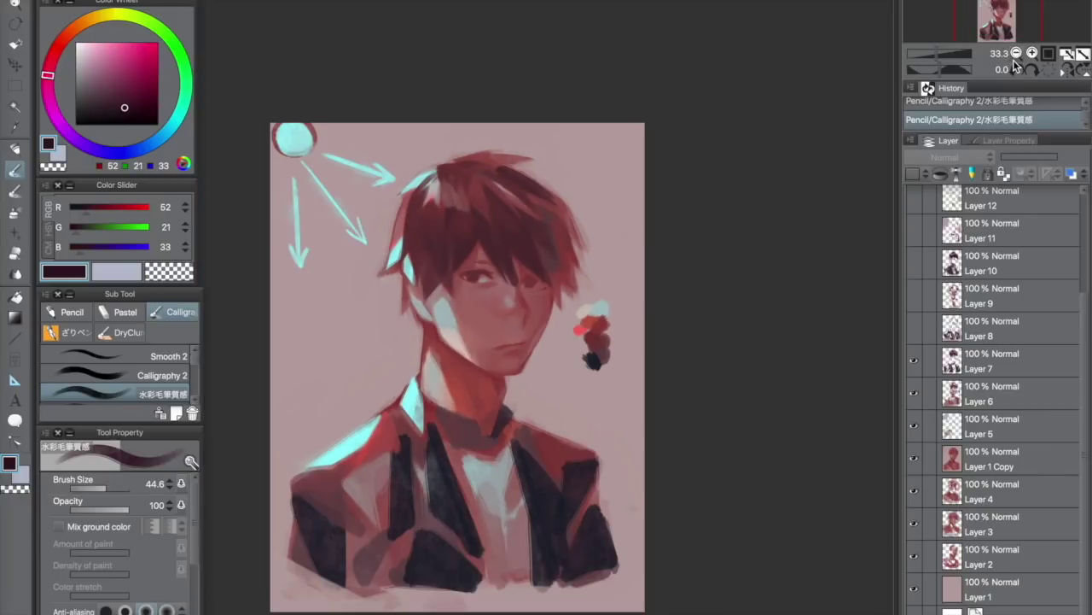
Make Layer 8 visible and compare the portrait with and without it, leaving the layer shown
{"action": "left_click", "coordinate": [917, 329]}
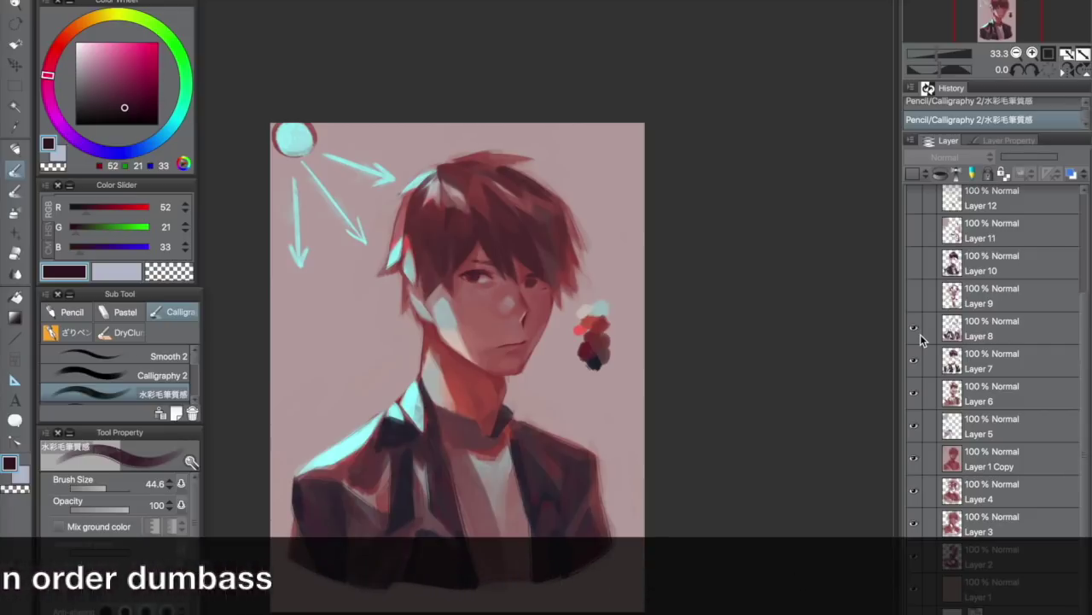
{"action": "left_click_drag", "start_coordinate": [1014, 42], "coordinate": [1008, 53]}
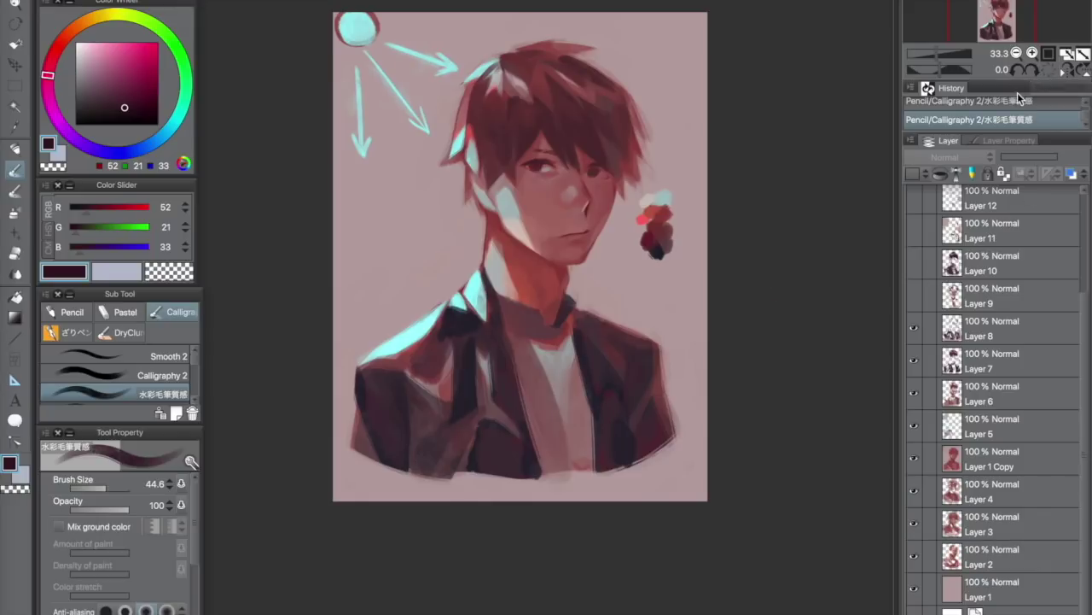
{"action": "left_click", "coordinate": [1032, 53]}
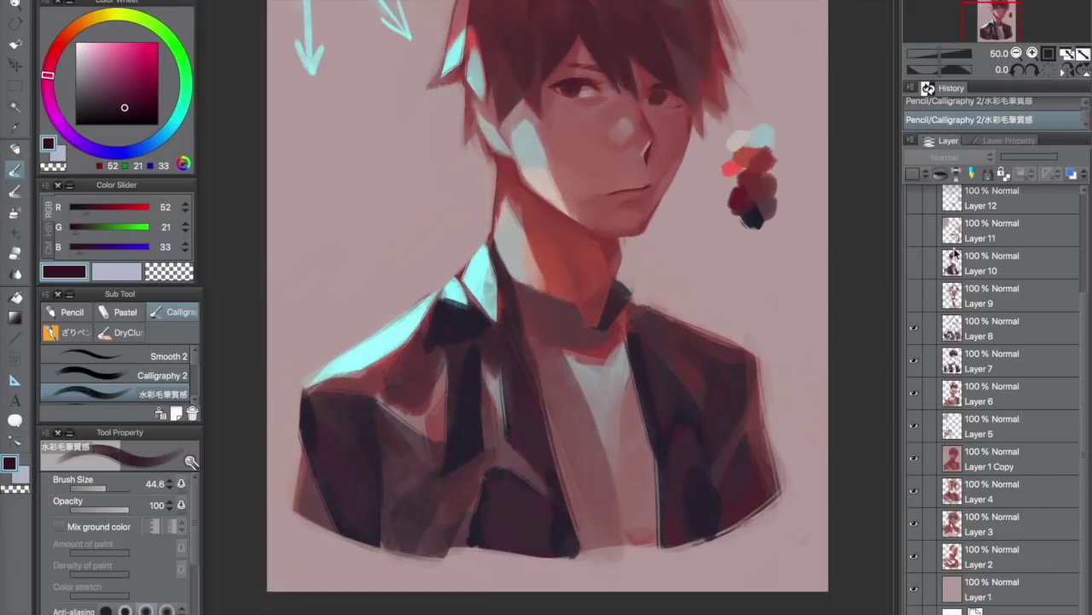
{"action": "left_click", "coordinate": [914, 328]}
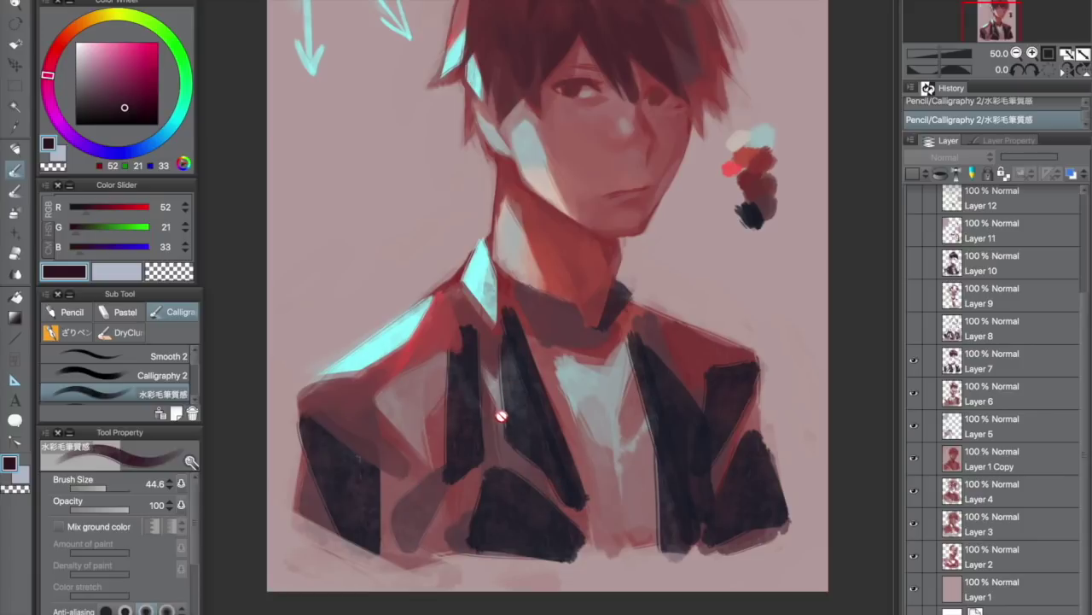
{"action": "left_click", "coordinate": [914, 327]}
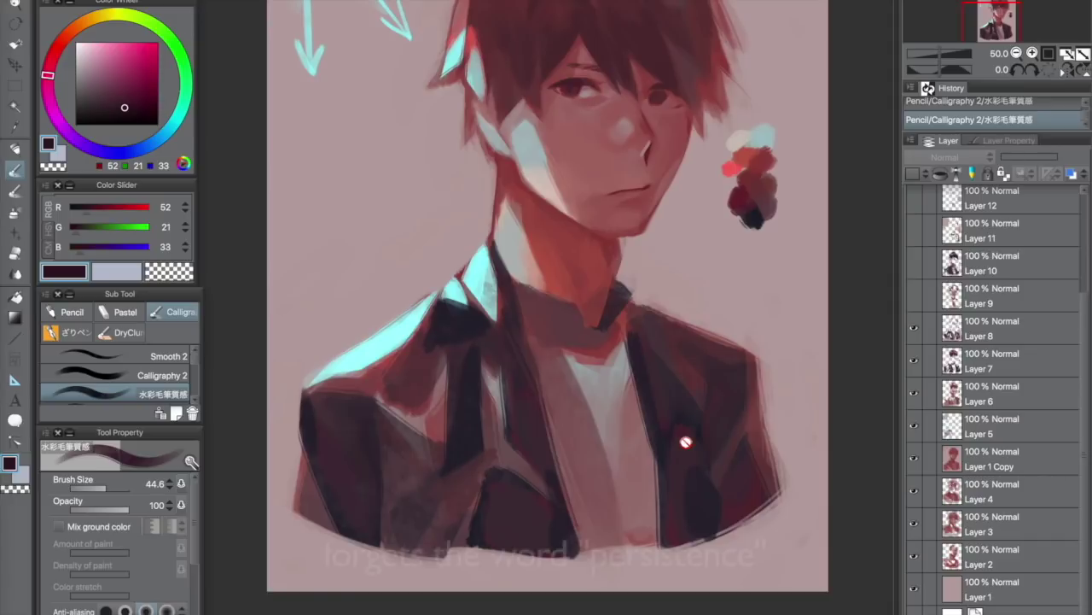
Review the brush sub tools, including the settings of Oil paint 2, and return to the 水彩毛筆質感 calligraphy brush
{"action": "left_click", "coordinate": [144, 378]}
{"action": "left_click", "coordinate": [165, 361]}
{"action": "scroll", "coordinate": [192, 367], "scroll_direction": "down", "scroll_amount": 2}
{"action": "left_click", "coordinate": [166, 378]}
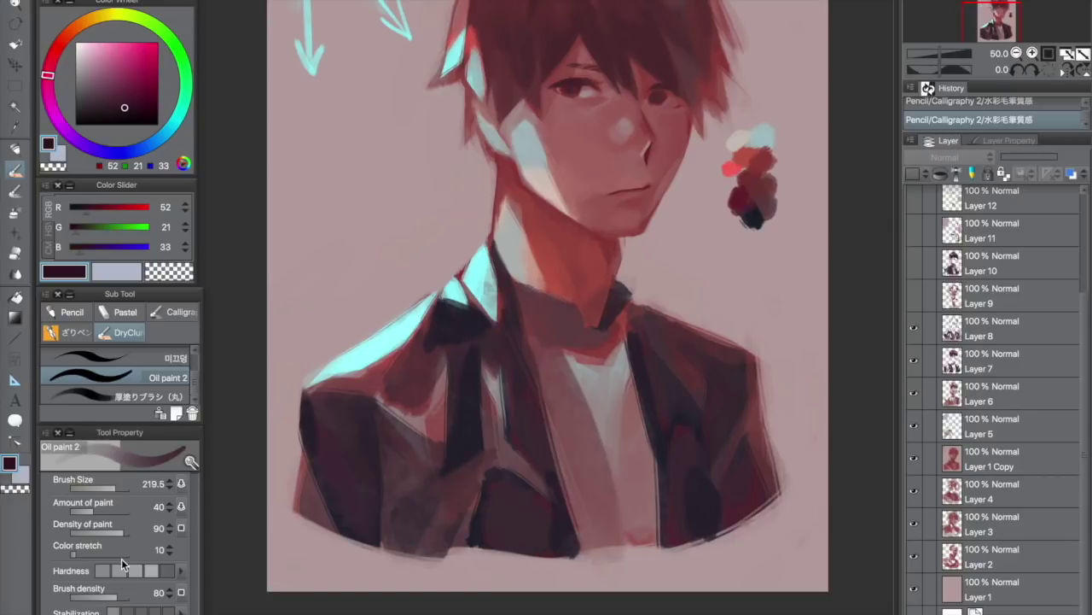
{"action": "left_click", "coordinate": [169, 315]}
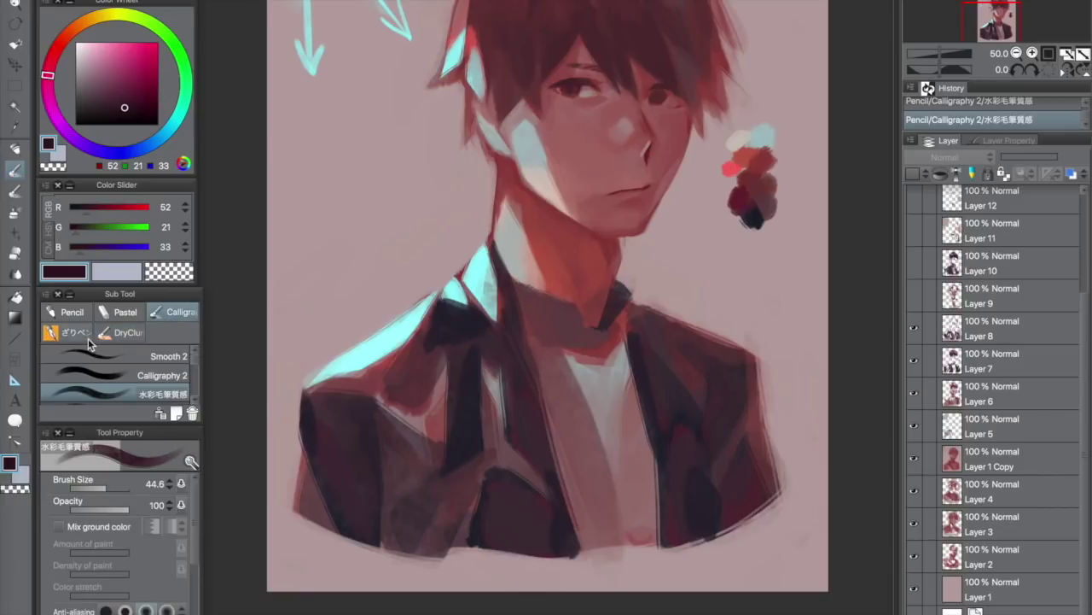
{"action": "left_click", "coordinate": [77, 332]}
{"action": "left_click", "coordinate": [176, 316]}
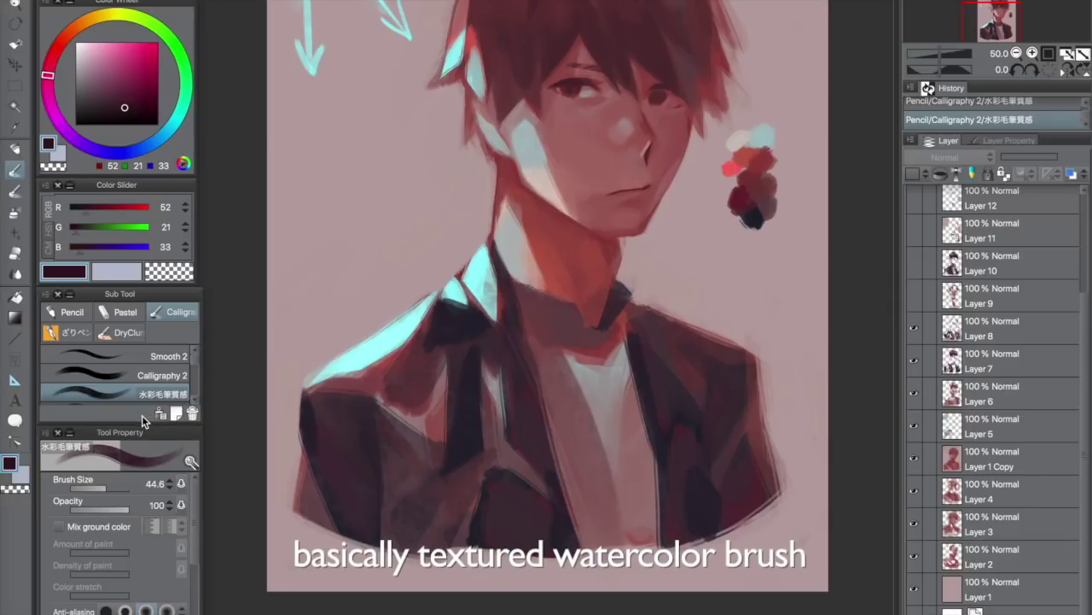
Make Layer 9 visible, comparing the hair, face and neck with and without it, and leave the layer shown
{"action": "left_click_drag", "start_coordinate": [546, 307], "coordinate": [488, 374]}
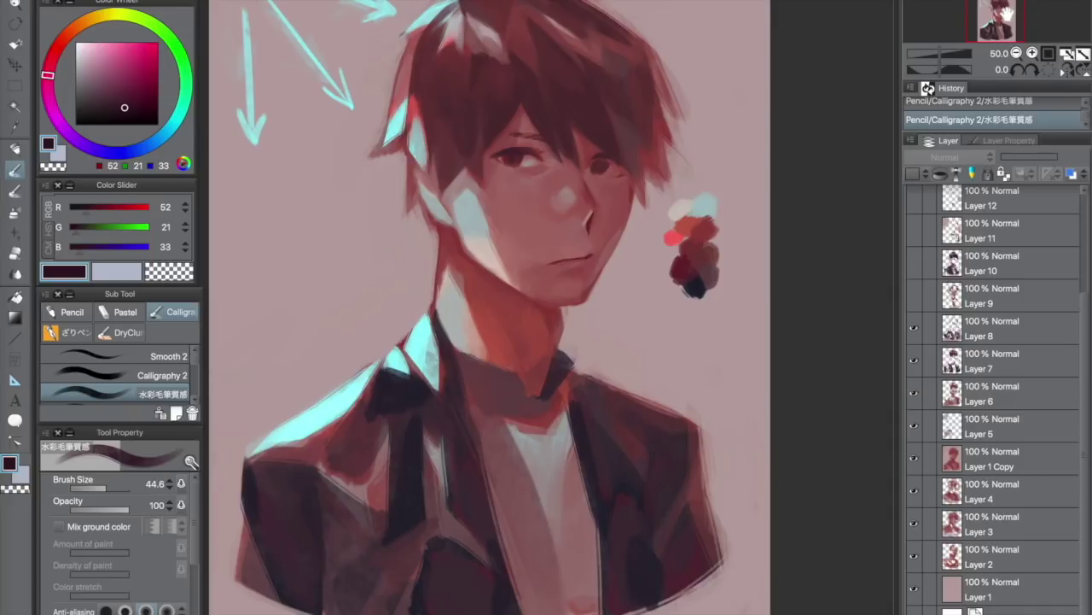
{"action": "key", "text": "ctrl+plus"}
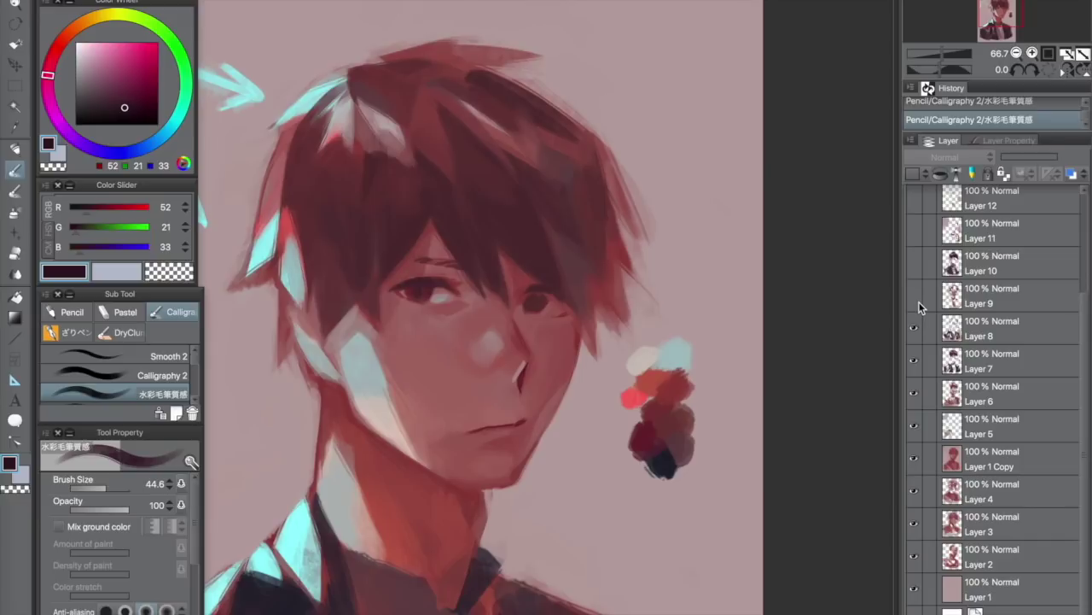
{"action": "scroll", "coordinate": [607, 314], "scroll_direction": "down", "scroll_amount": 1}
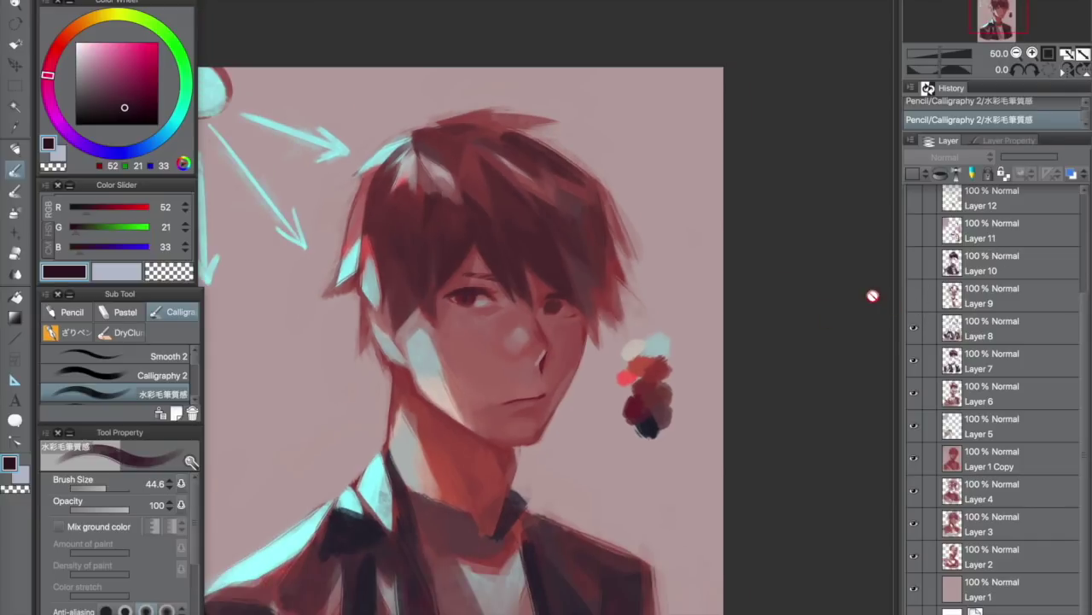
{"action": "left_click", "coordinate": [915, 297]}
{"action": "left_click", "coordinate": [915, 297]}
{"action": "left_click", "coordinate": [914, 297]}
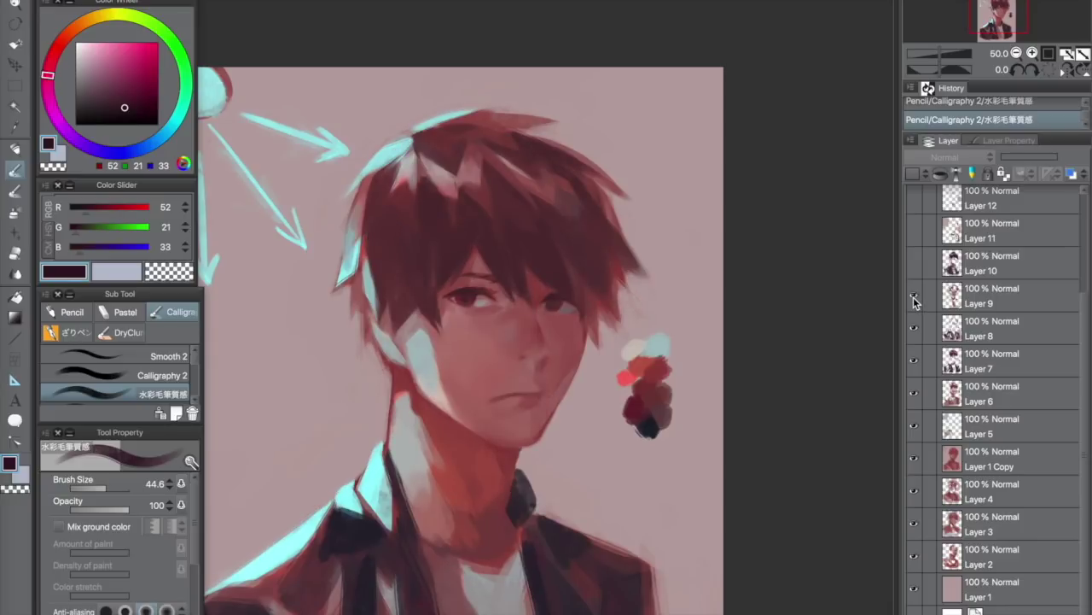
{"action": "left_click", "coordinate": [913, 296]}
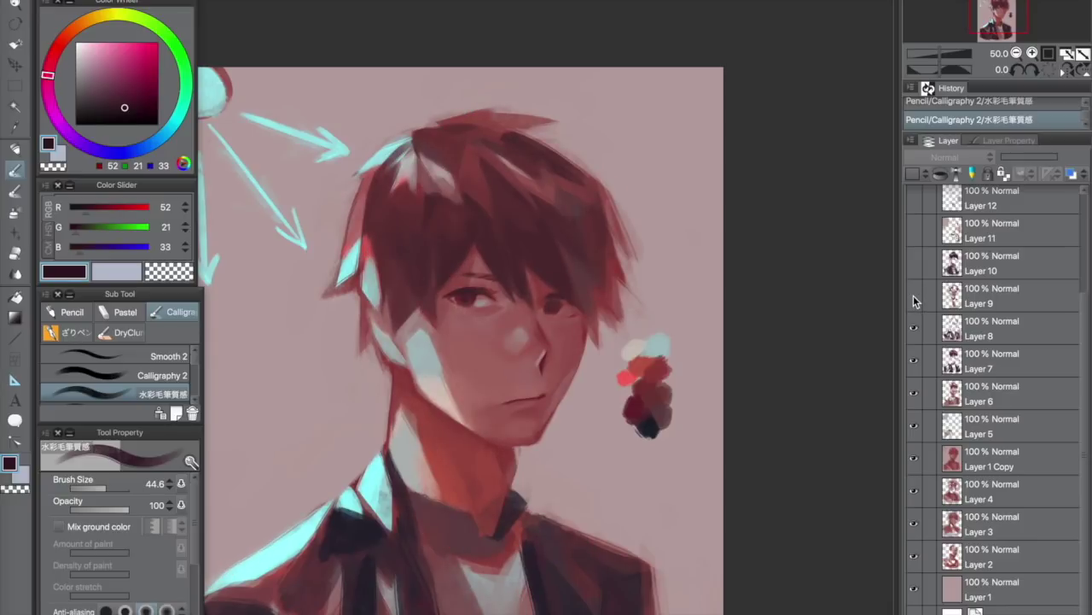
{"action": "left_click", "coordinate": [913, 295]}
{"action": "left_click", "coordinate": [913, 295]}
{"action": "left_click", "coordinate": [913, 296]}
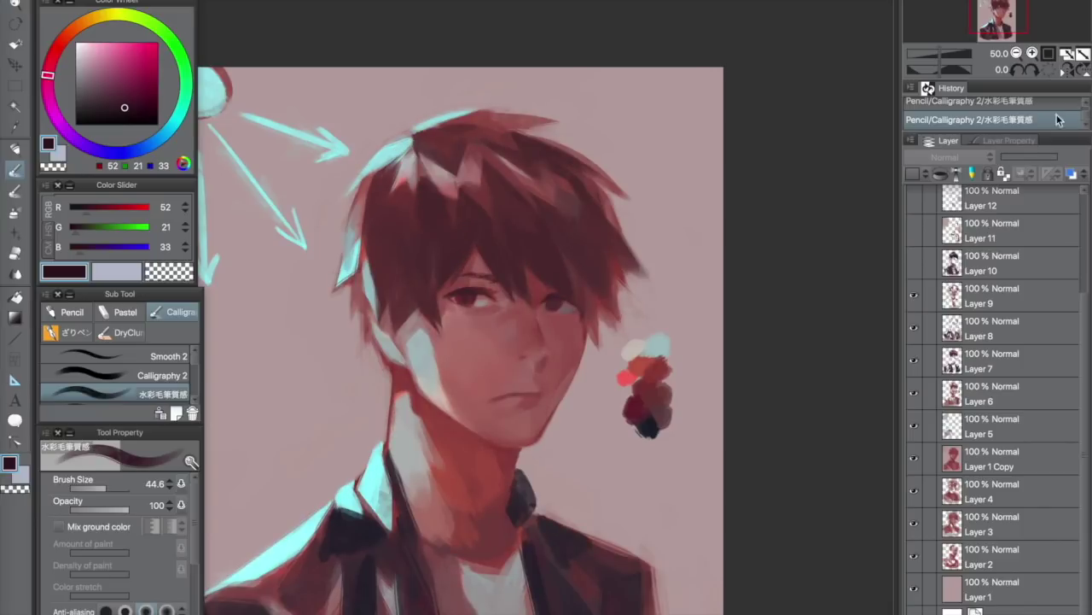
{"action": "left_click_drag", "start_coordinate": [1004, 31], "coordinate": [998, 41]}
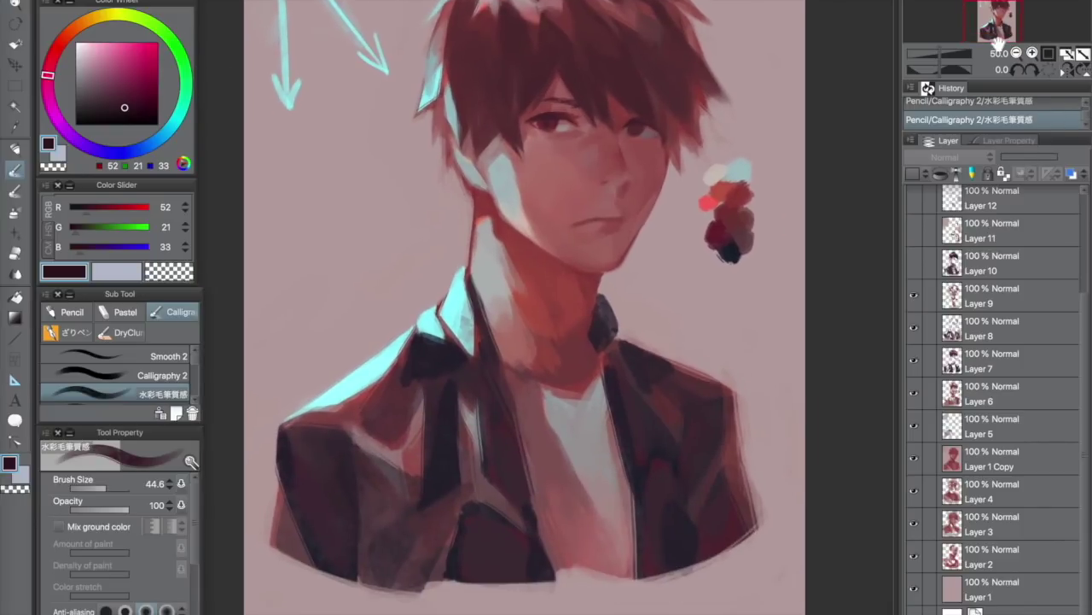
Compare the portrait with and without Layer 9, both close up and on the whole canvas, leaving the layer shown
{"action": "left_click", "coordinate": [914, 293]}
{"action": "left_click", "coordinate": [914, 294]}
{"action": "left_click", "coordinate": [914, 293]}
{"action": "left_click", "coordinate": [914, 293]}
{"action": "left_click", "coordinate": [915, 294]}
{"action": "left_click", "coordinate": [915, 293]}
{"action": "left_click", "coordinate": [915, 294]}
{"action": "left_click", "coordinate": [915, 294]}
{"action": "left_click", "coordinate": [1016, 53]}
{"action": "left_click", "coordinate": [914, 297]}
{"action": "left_click", "coordinate": [914, 297]}
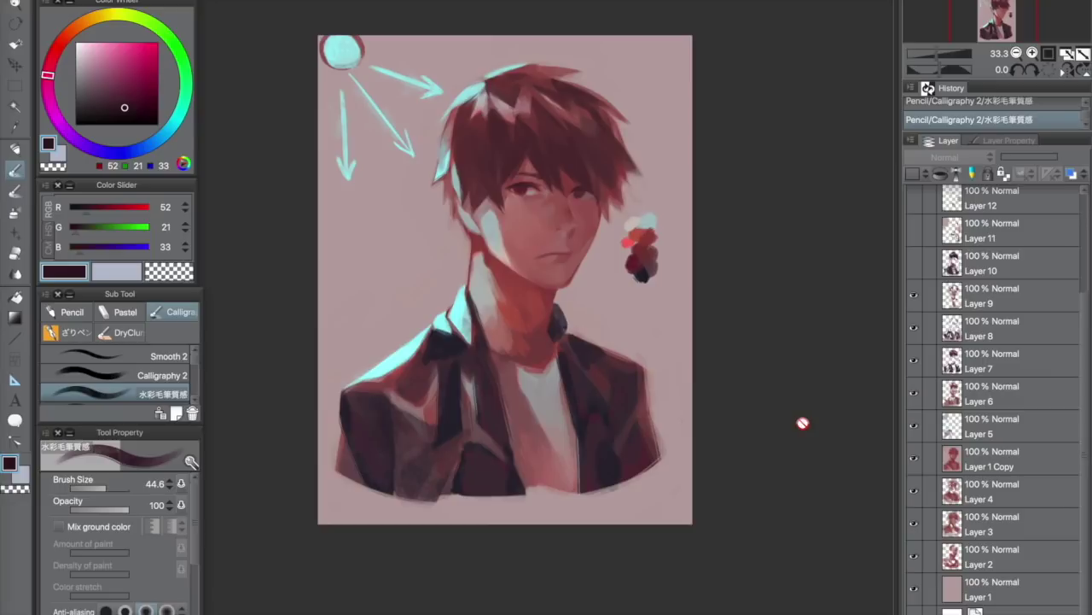
Make Layer 10 visible and bring the hair and face into close view at 66.7%
{"action": "left_click", "coordinate": [917, 265]}
{"action": "left_click", "coordinate": [1031, 53]}
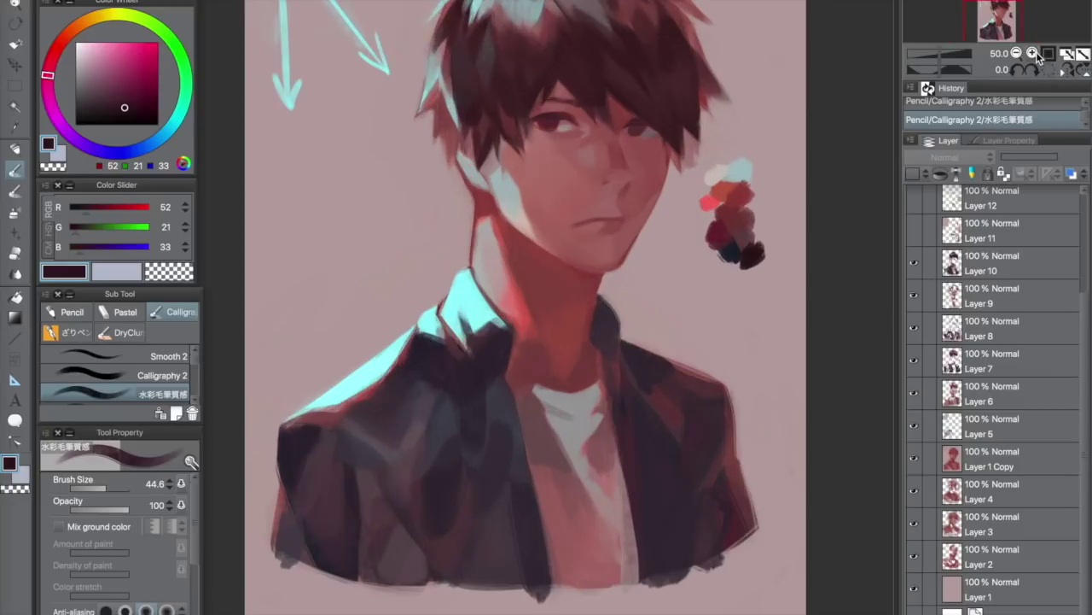
{"action": "left_click", "coordinate": [1032, 53]}
{"action": "left_click_drag", "start_coordinate": [1016, 21], "coordinate": [1012, 13]}
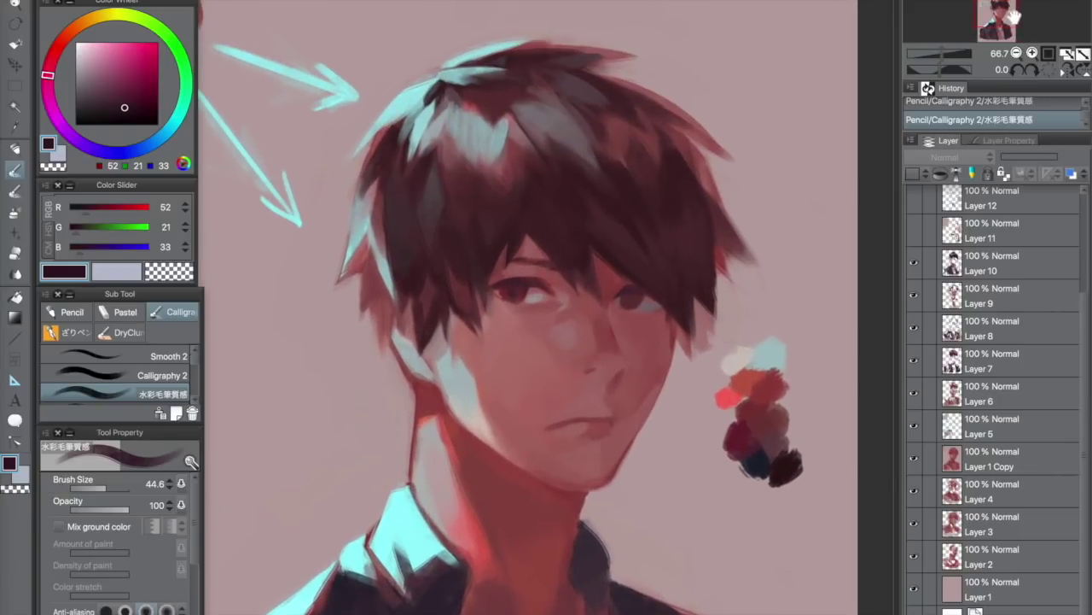
Compare the hair and face with and without Layer 10, leaving the layer shown
{"action": "left_click", "coordinate": [914, 262]}
{"action": "left_click", "coordinate": [916, 272]}
{"action": "left_click", "coordinate": [914, 263]}
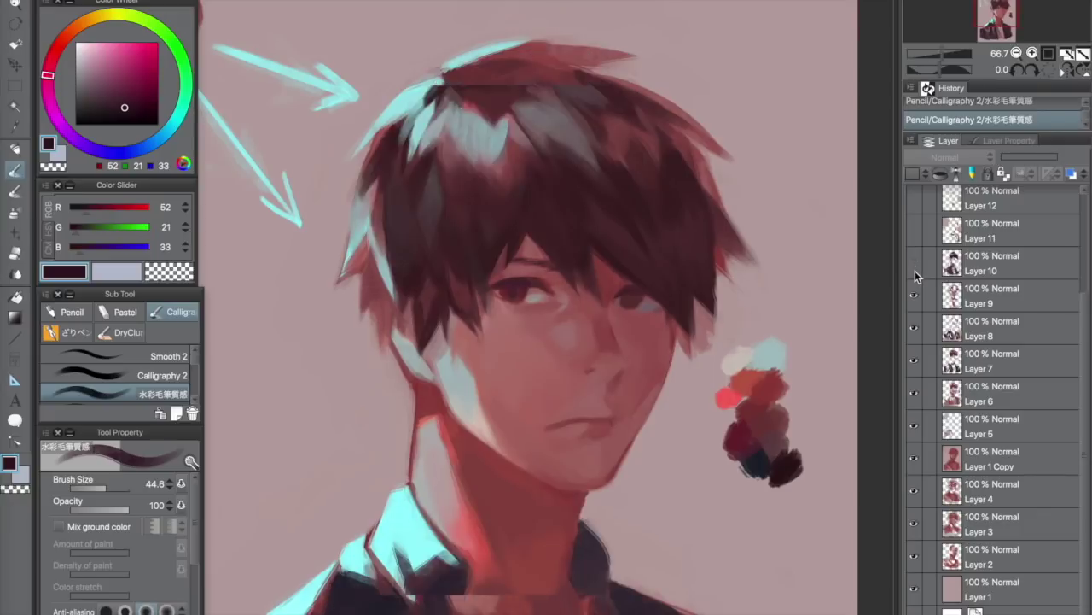
{"action": "left_click", "coordinate": [914, 271]}
{"action": "left_click", "coordinate": [914, 270]}
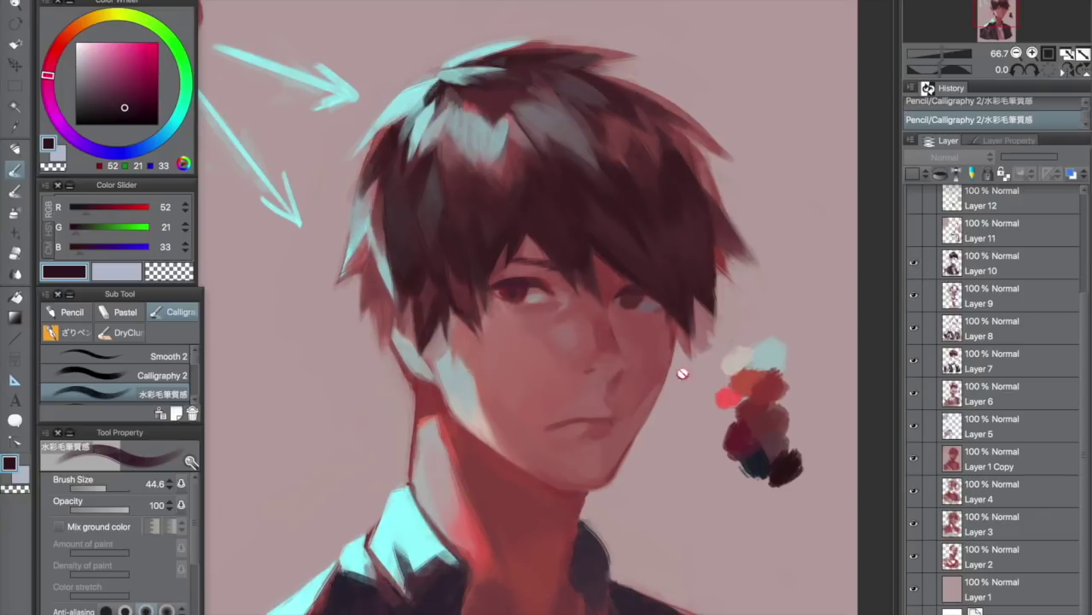
{"action": "left_click", "coordinate": [915, 264]}
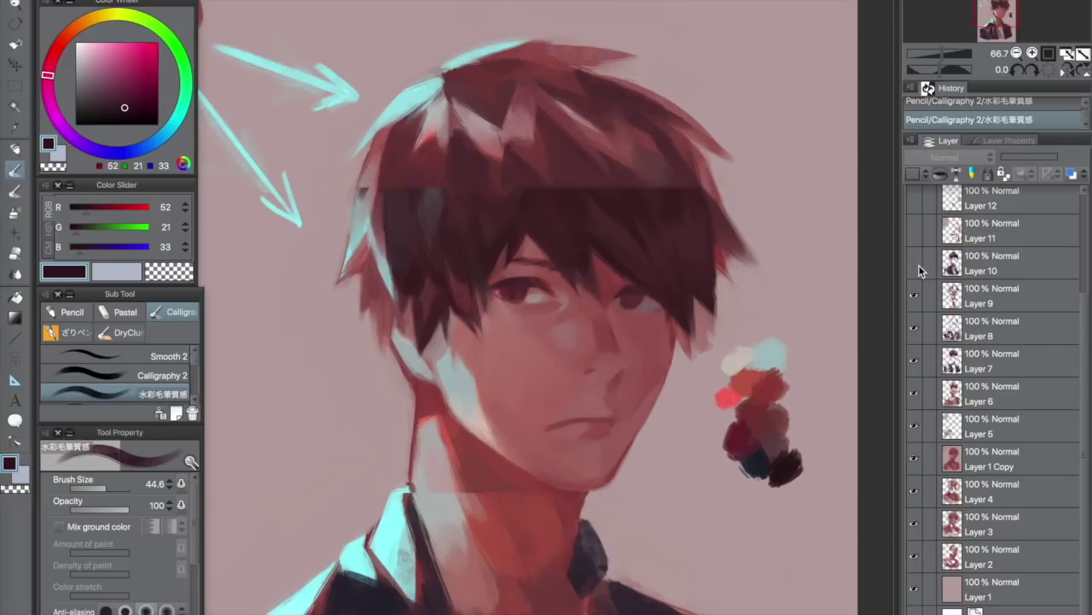
{"action": "left_click", "coordinate": [915, 265]}
{"action": "left_click", "coordinate": [915, 264]}
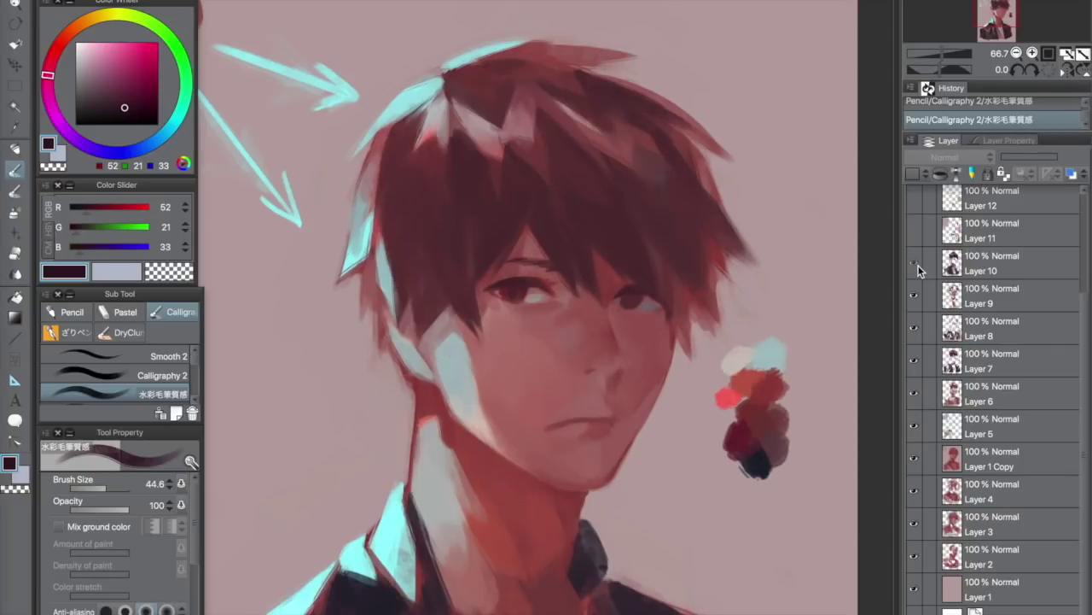
{"action": "left_click", "coordinate": [914, 265]}
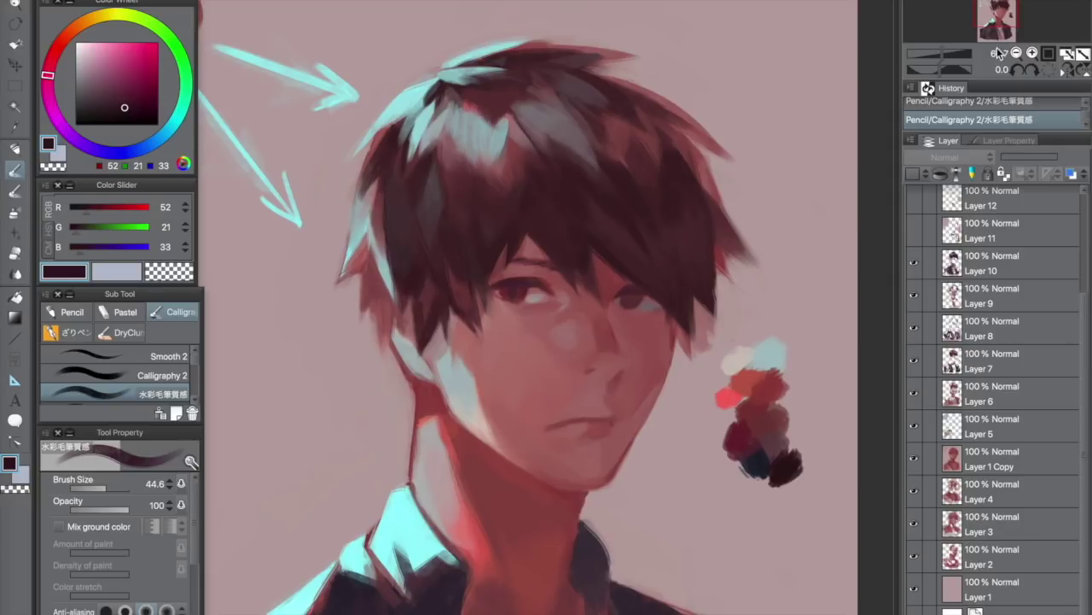
Compare the collar, jacket and shirt up close with and without Layer 10
{"action": "left_click_drag", "start_coordinate": [1003, 25], "coordinate": [997, 43]}
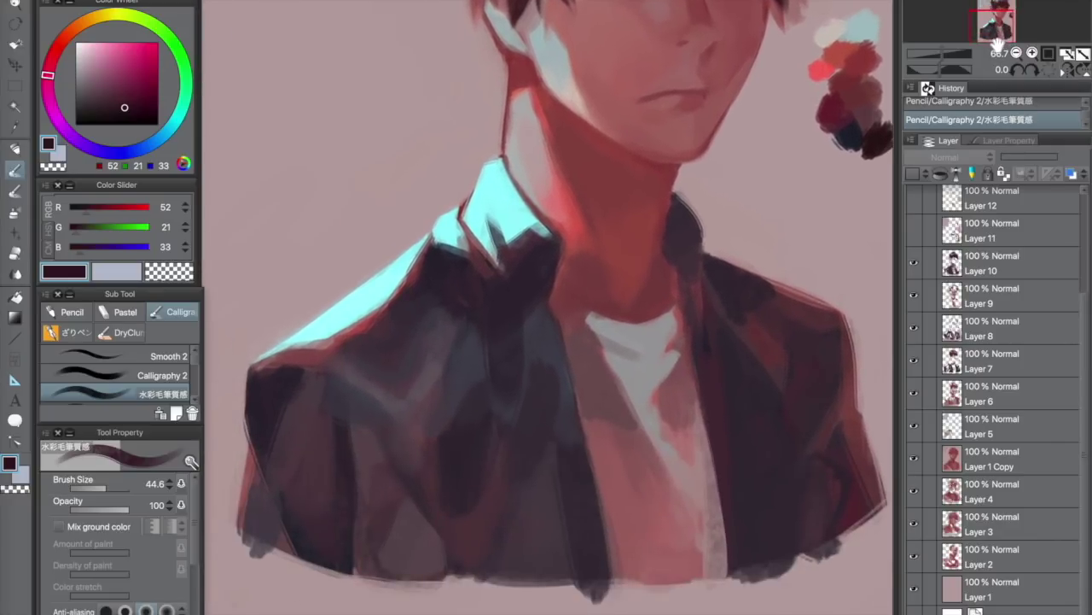
{"action": "left_click", "coordinate": [914, 263]}
{"action": "left_click", "coordinate": [915, 264]}
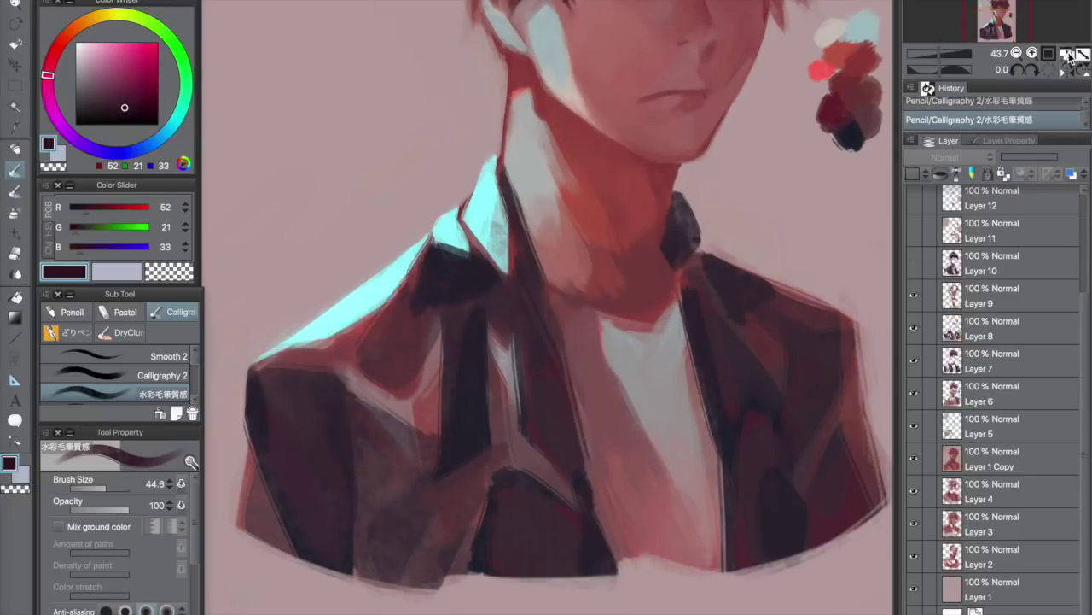
Compare the whole portrait from hair to jacket with and without Layer 10, leaving the layer shown
{"action": "left_click", "coordinate": [1067, 53]}
{"action": "left_click", "coordinate": [917, 266]}
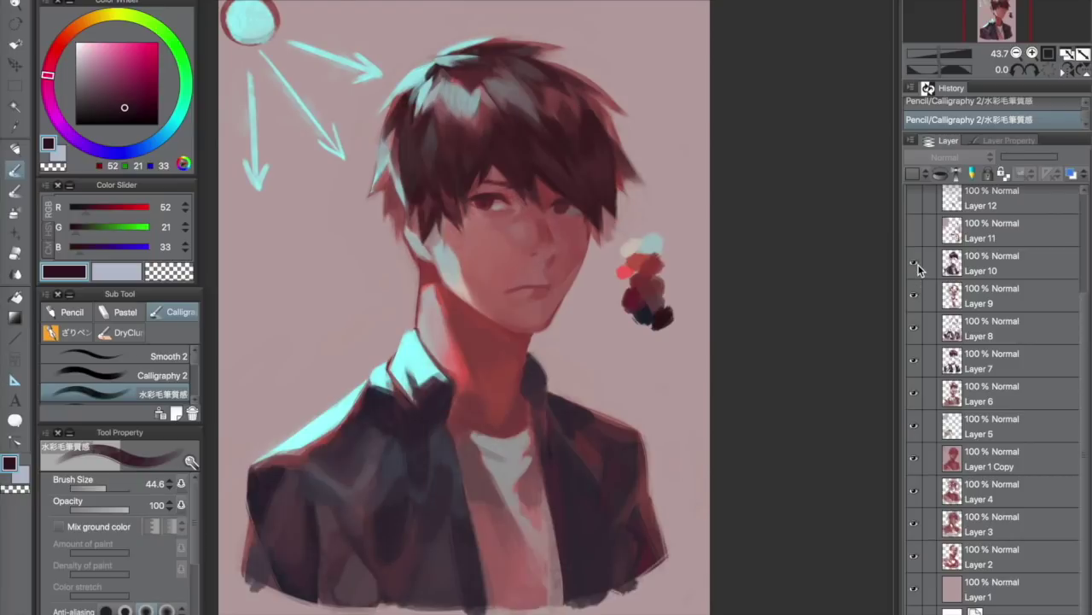
{"action": "left_click", "coordinate": [916, 263]}
{"action": "left_click", "coordinate": [916, 264]}
{"action": "left_click", "coordinate": [918, 263]}
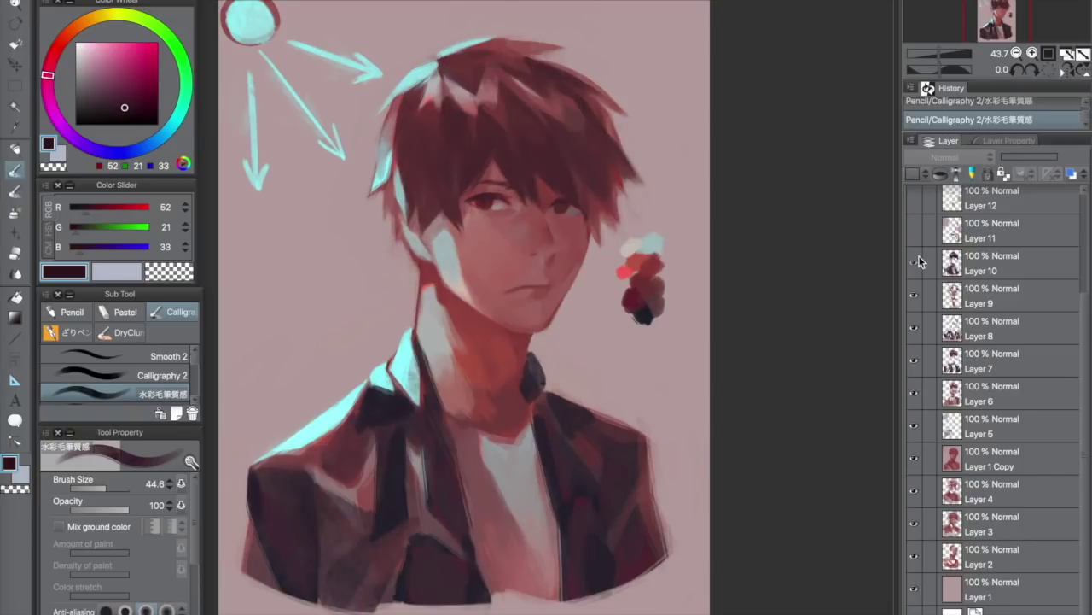
{"action": "left_click", "coordinate": [917, 263]}
{"action": "left_click", "coordinate": [919, 262]}
{"action": "left_click", "coordinate": [919, 262]}
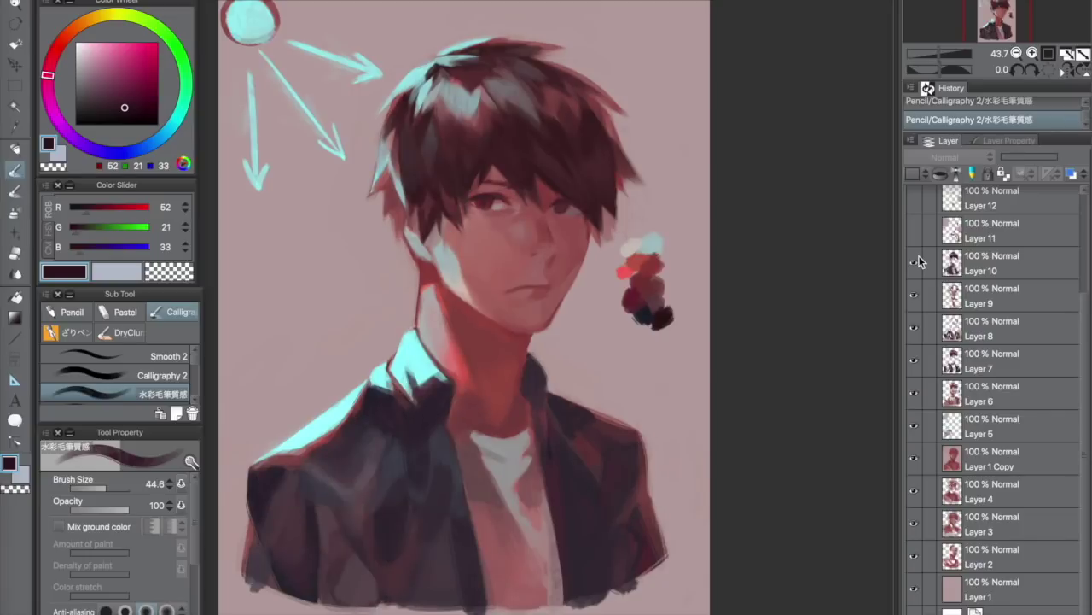
{"action": "left_click", "coordinate": [918, 262]}
{"action": "left_click", "coordinate": [918, 262]}
Examine the painted color swatches beside the face at 100%, and look over the jacket at 50%
{"action": "left_click", "coordinate": [1033, 53]}
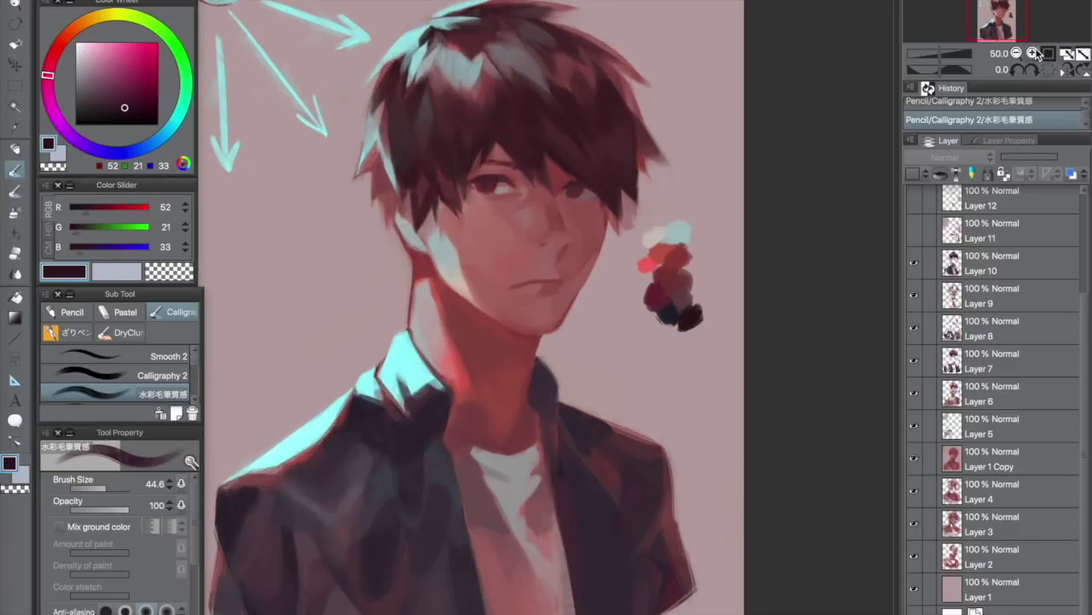
{"action": "left_click", "coordinate": [1034, 53]}
{"action": "left_click_drag", "start_coordinate": [1013, 31], "coordinate": [1020, 29]}
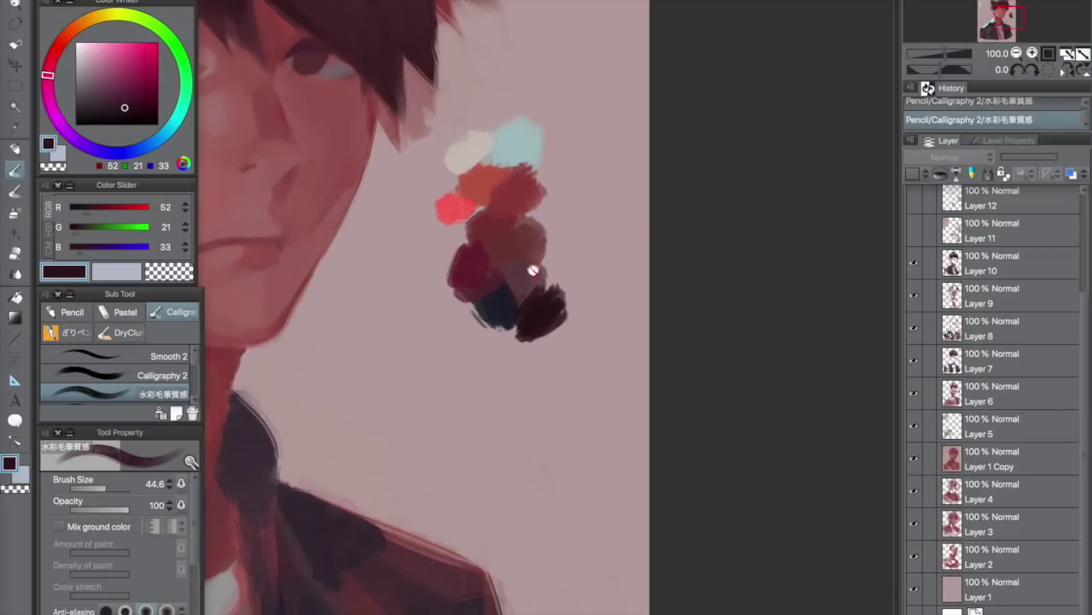
{"action": "left_click", "coordinate": [1016, 53]}
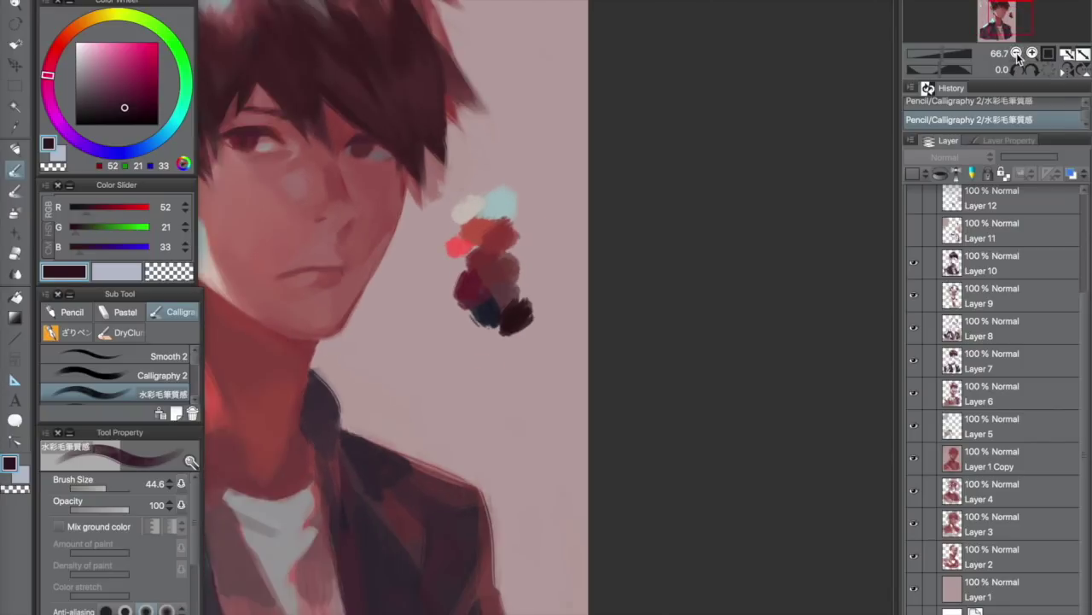
{"action": "left_click", "coordinate": [1017, 53]}
{"action": "left_click_drag", "start_coordinate": [1015, 39], "coordinate": [999, 53]}
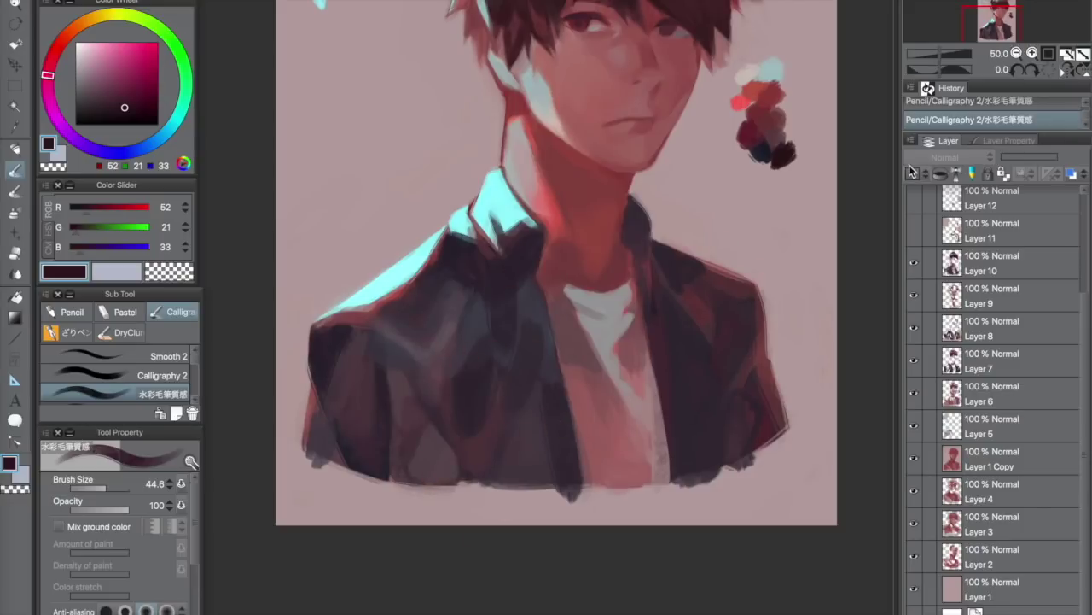
Make Layer 11 visible and view its red light on the whole portrait
{"action": "left_click_drag", "start_coordinate": [994, 8], "coordinate": [998, 16]}
{"action": "left_click", "coordinate": [915, 232]}
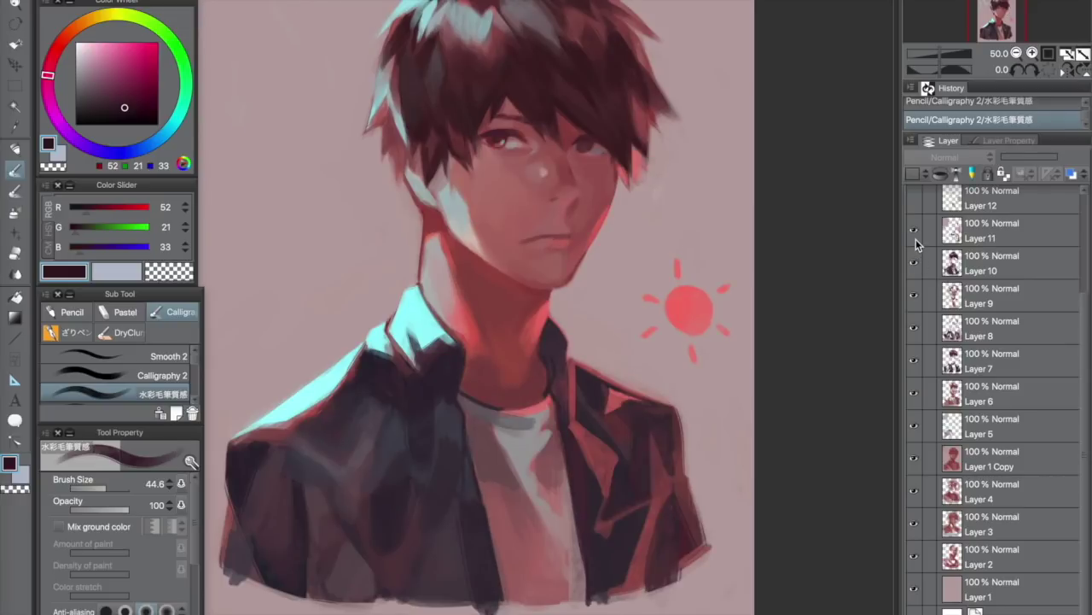
{"action": "left_click", "coordinate": [1017, 54]}
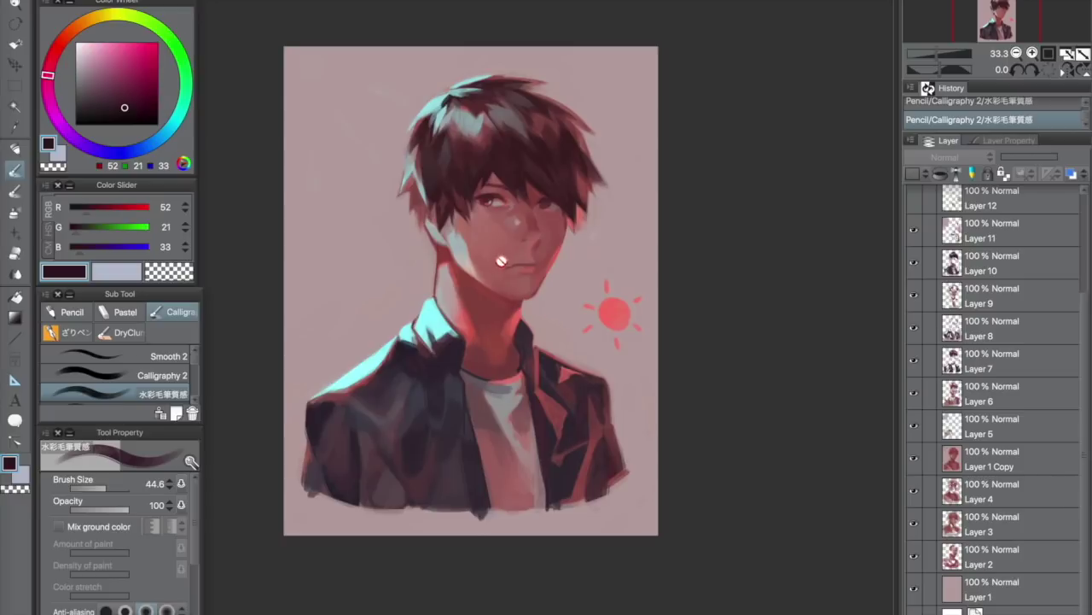
Make Layer 12, Layer 13 and the gradient background on Layer 14 visible
{"action": "scroll", "coordinate": [1033, 292], "scroll_direction": "up", "scroll_amount": 4}
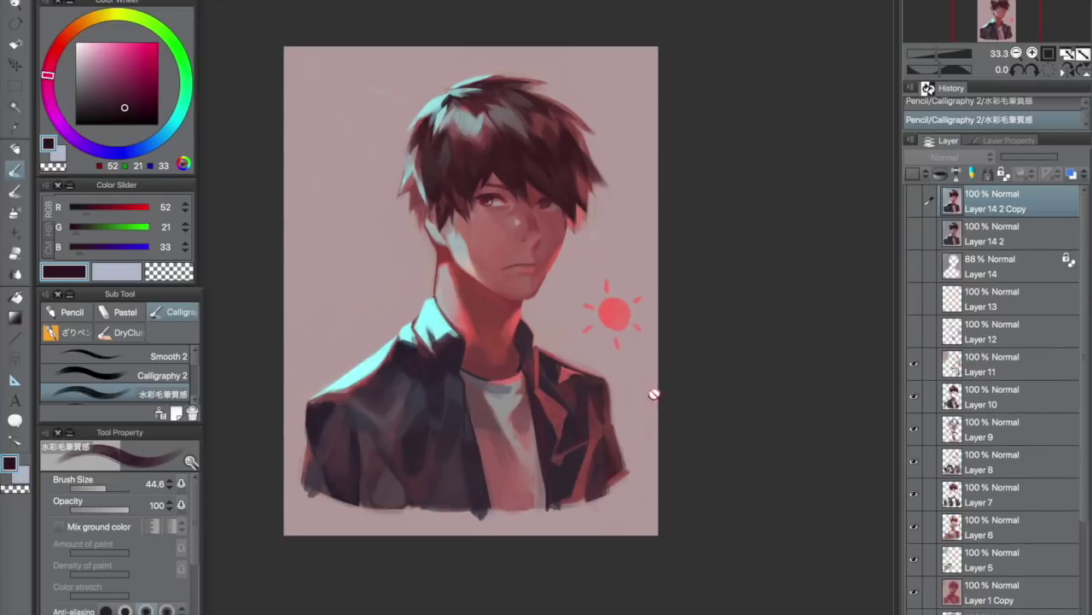
{"action": "left_click", "coordinate": [914, 333]}
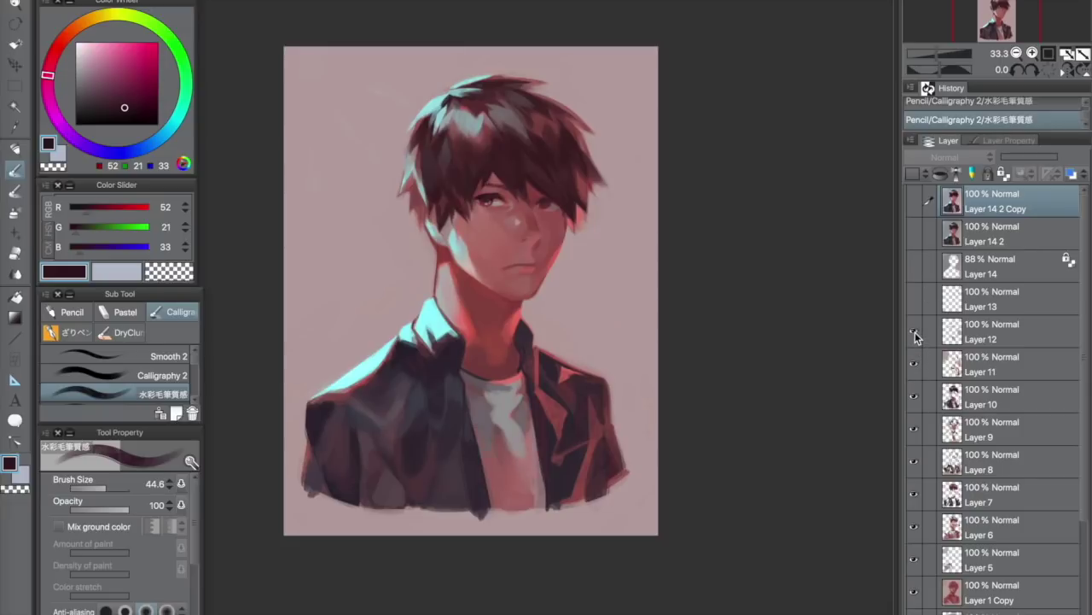
{"action": "left_click", "coordinate": [914, 301]}
{"action": "left_click", "coordinate": [914, 267]}
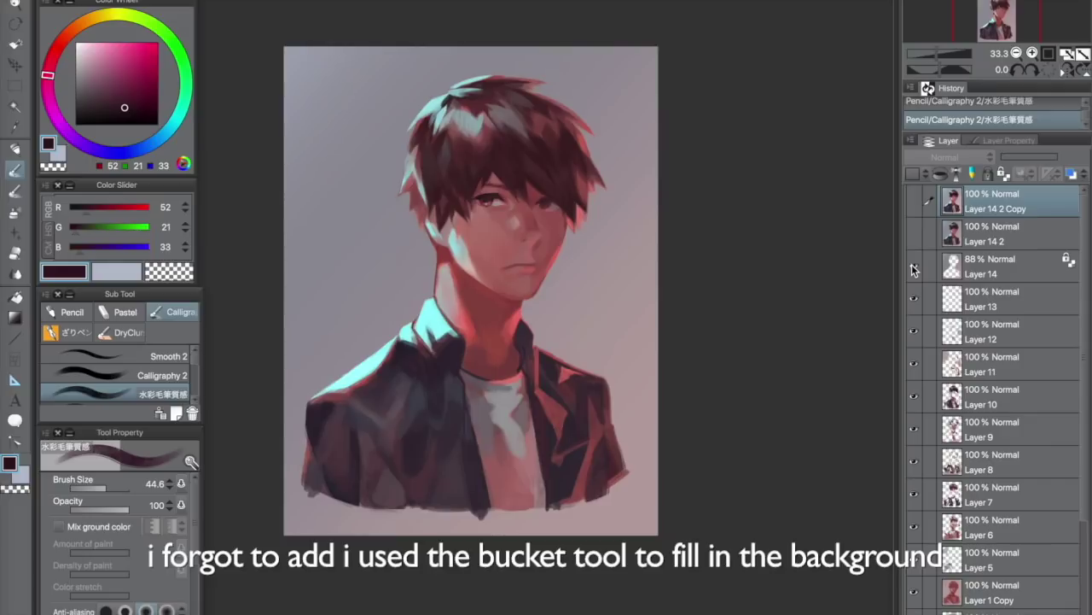
Compare the background with and without the Layer 14 gradient, leaving the layer shown
{"action": "left_click", "coordinate": [912, 267]}
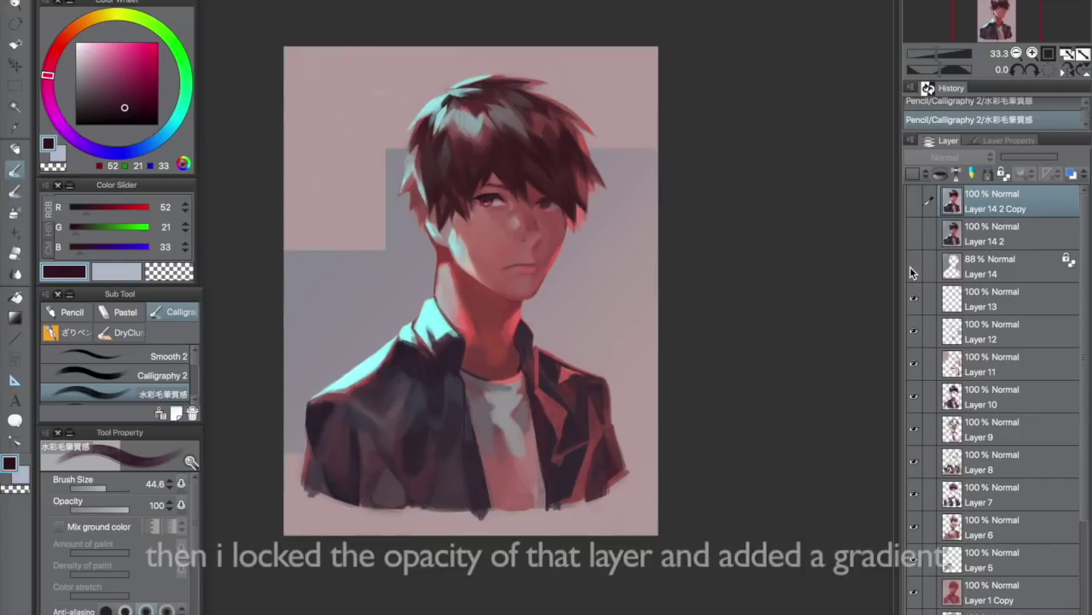
{"action": "left_click", "coordinate": [913, 267]}
{"action": "left_click", "coordinate": [911, 267]}
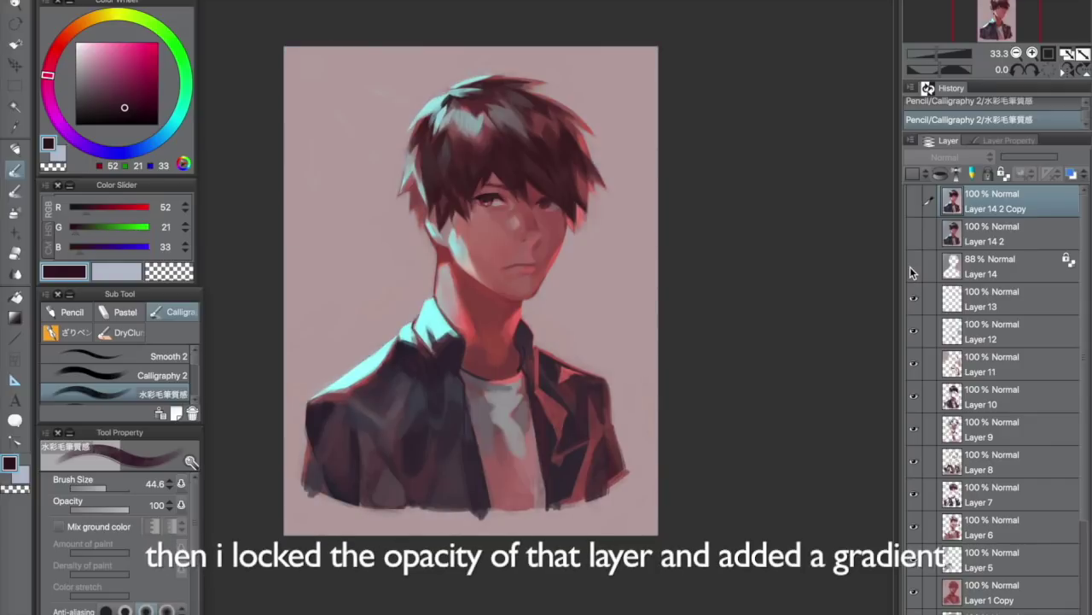
{"action": "left_click", "coordinate": [912, 268]}
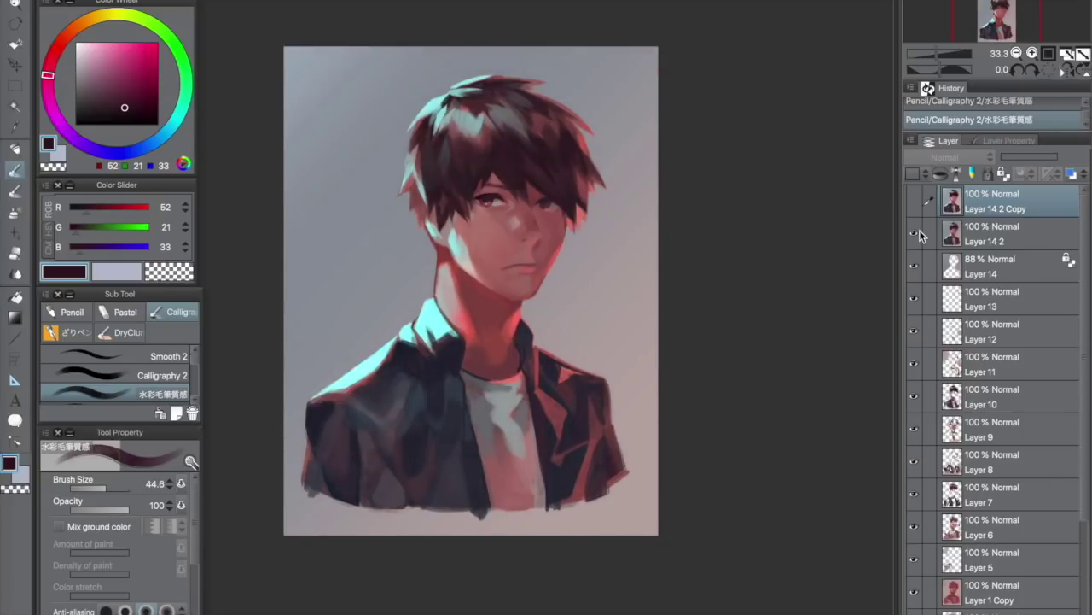
Show and select Layer 14 2, and open the Color balance correction for it with the whole dialog in view
{"action": "left_click", "coordinate": [967, 235]}
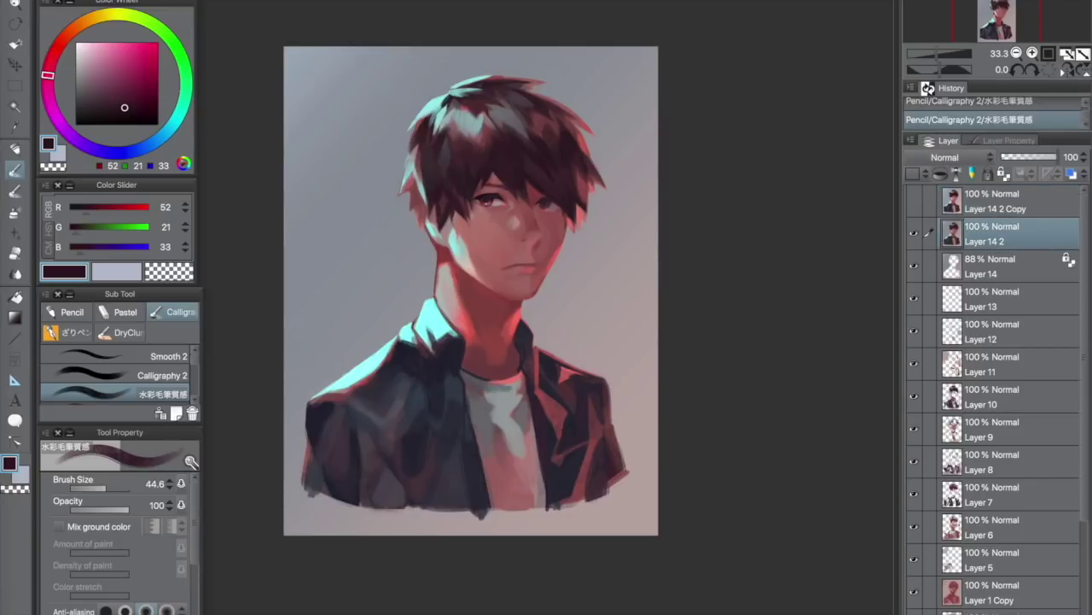
{"action": "left_click", "coordinate": [257, 1]}
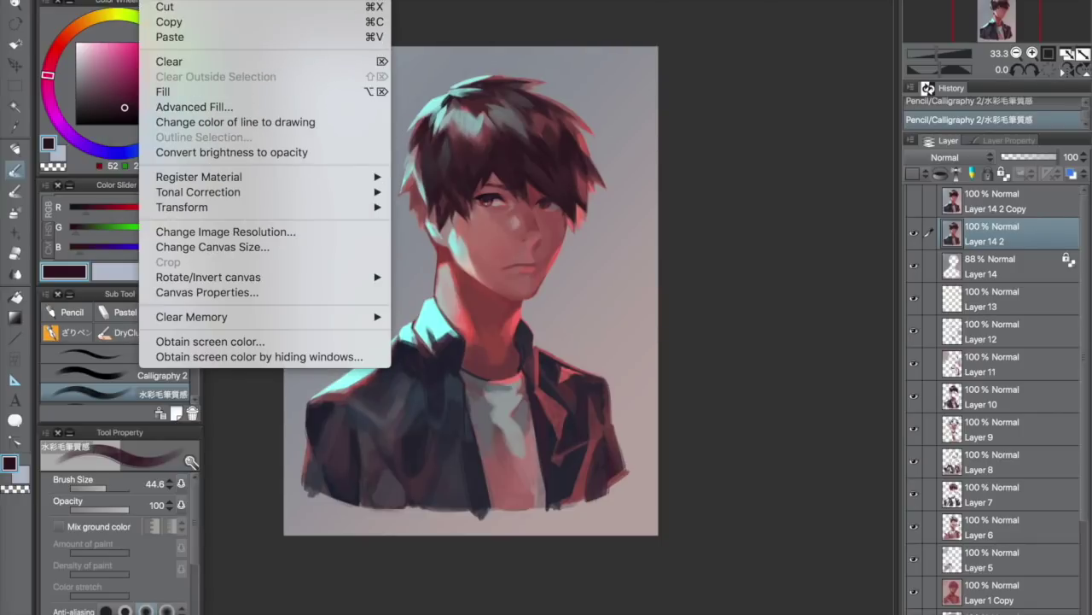
{"action": "mouse_move", "coordinate": [283, 191]}
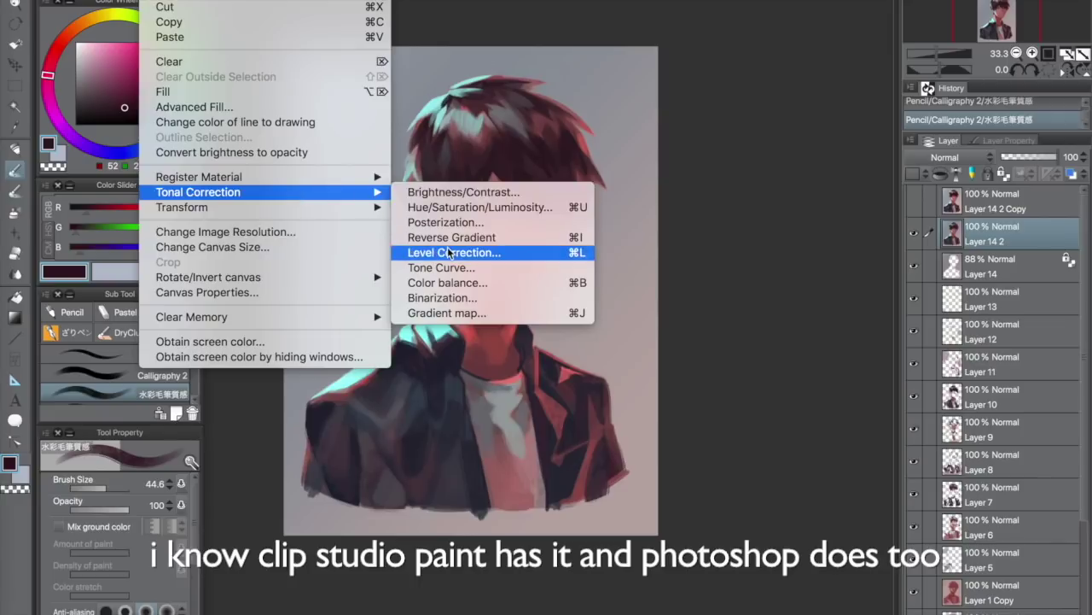
{"action": "left_click", "coordinate": [476, 289]}
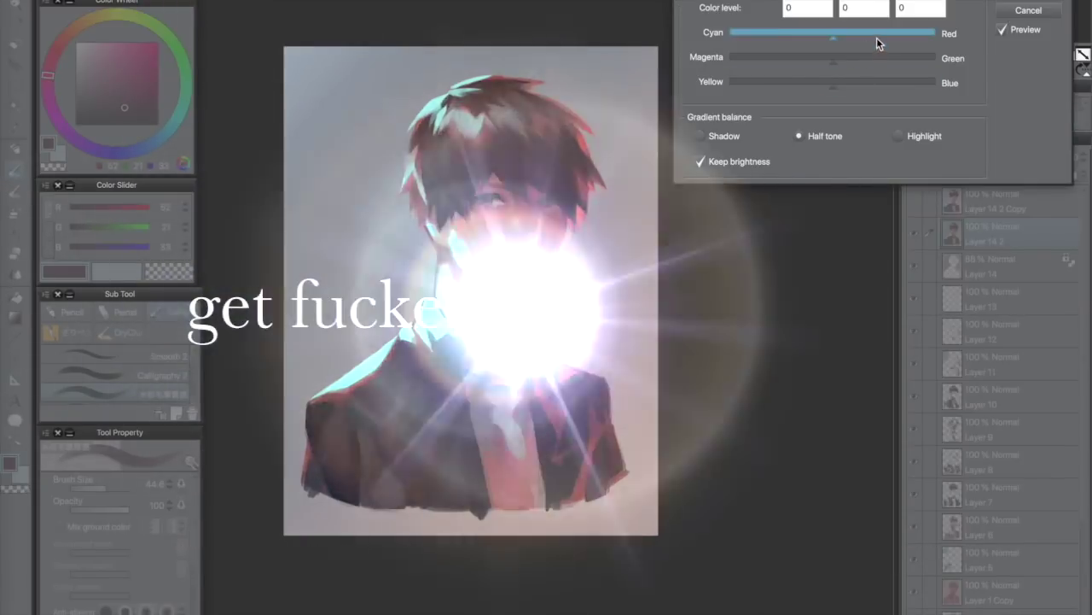
{"action": "left_click_drag", "start_coordinate": [885, 0], "coordinate": [871, 41]}
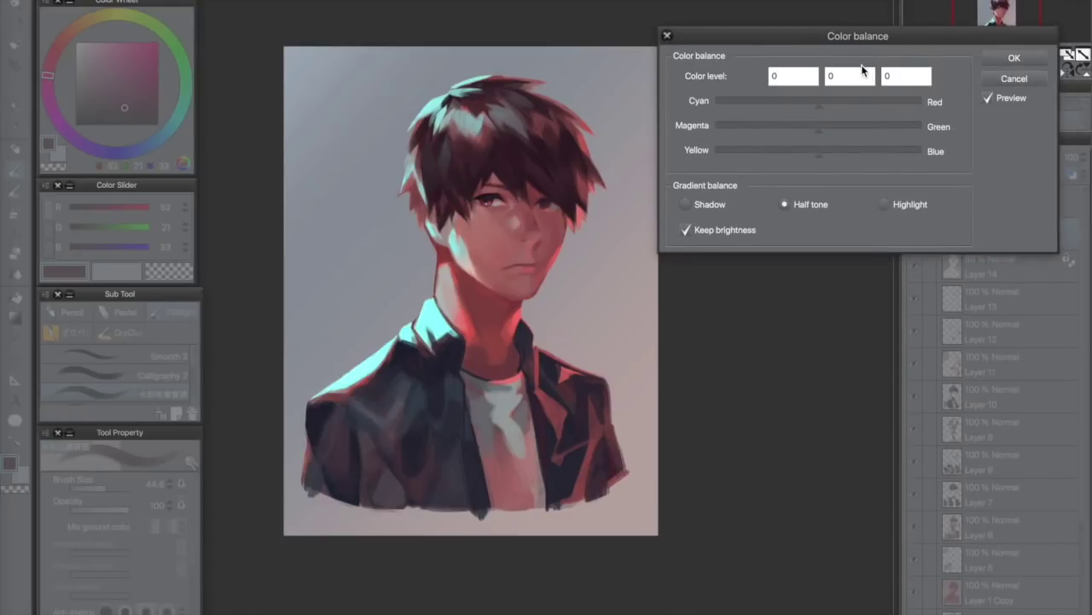
Try shifting the half-tone Cyan–Red balance in both directions, and return it to 0
{"action": "left_click_drag", "start_coordinate": [841, 101], "coordinate": [781, 99]}
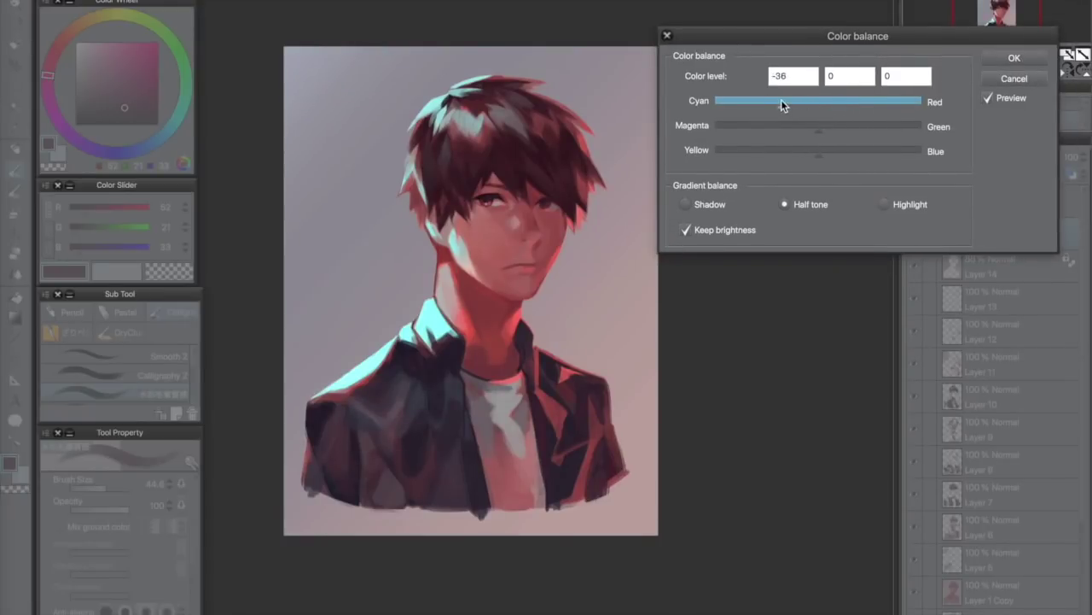
{"action": "left_click_drag", "start_coordinate": [869, 102], "coordinate": [827, 106]}
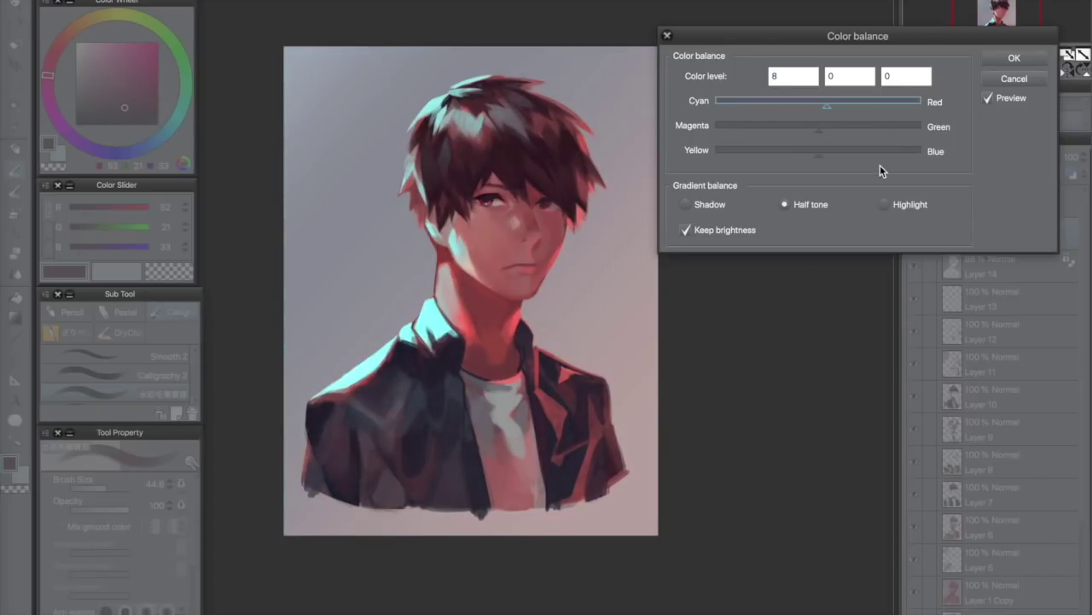
{"action": "left_click", "coordinate": [896, 106]}
{"action": "left_click_drag", "start_coordinate": [896, 107], "coordinate": [770, 104]}
{"action": "left_click", "coordinate": [820, 106]}
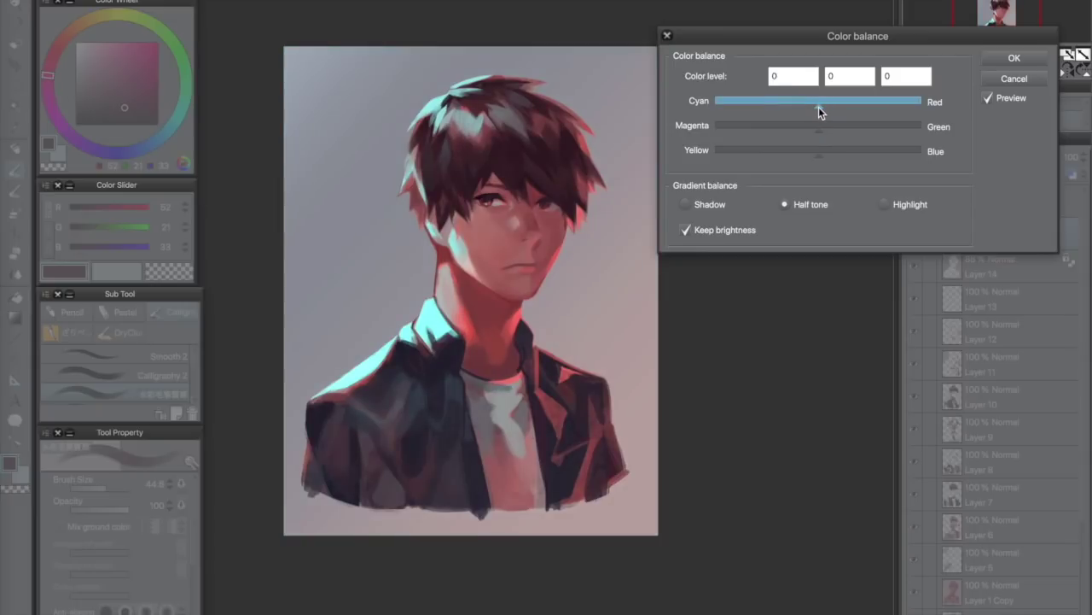
Try shifting the half-tone color balance toward green and yellow
{"action": "left_click_drag", "start_coordinate": [818, 126], "coordinate": [786, 122]}
{"action": "left_click", "coordinate": [823, 126]}
{"action": "left_click_drag", "start_coordinate": [843, 147], "coordinate": [885, 143]}
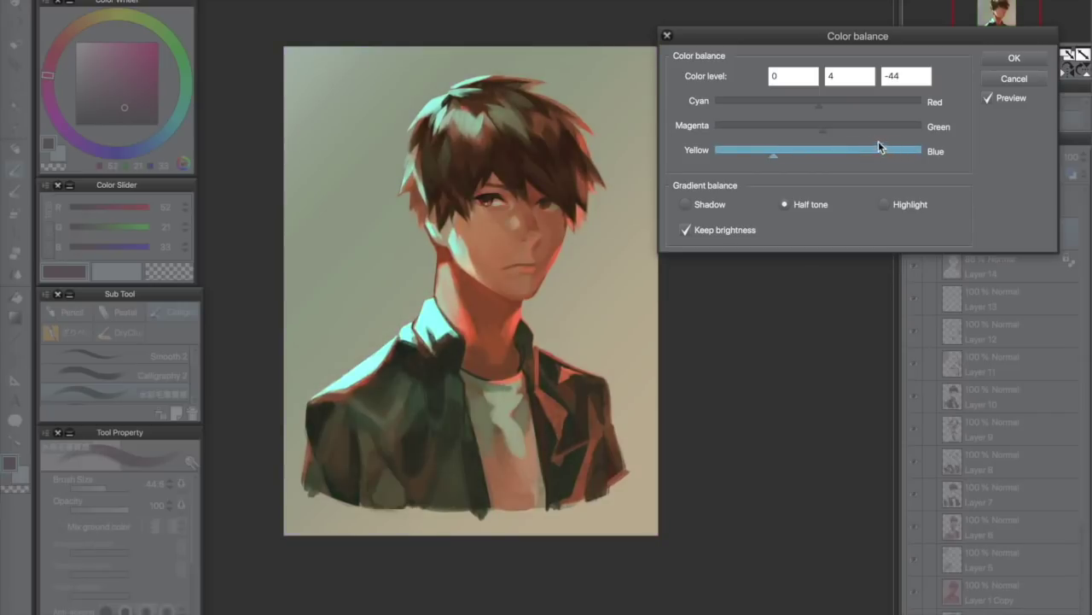
{"action": "left_click", "coordinate": [871, 128]}
Try a highlight color balance of 22 toward red, -42 toward magenta and 57 toward blue
{"action": "left_click", "coordinate": [924, 202]}
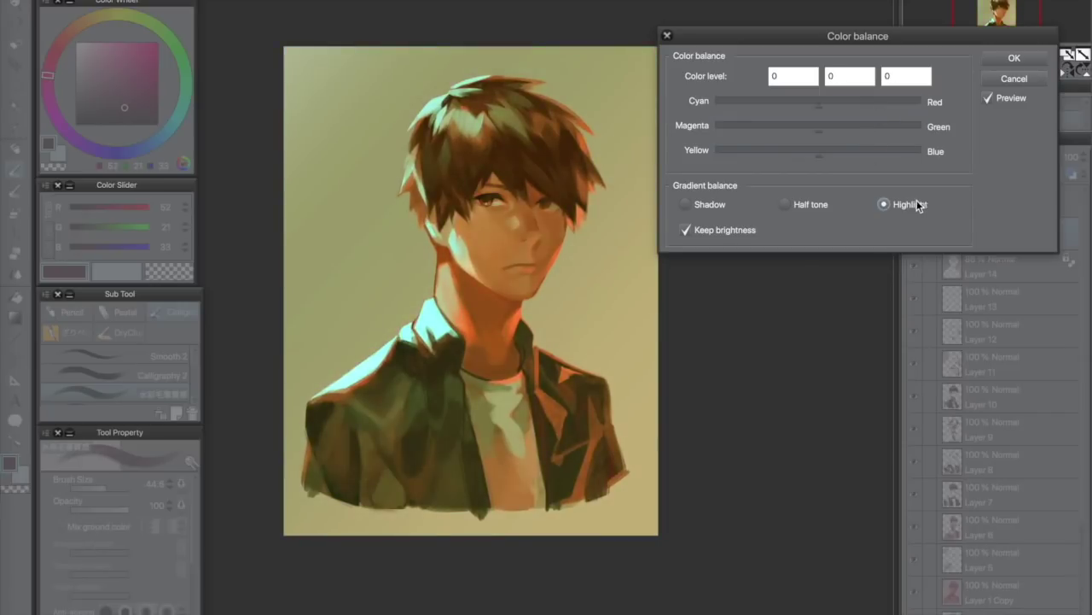
{"action": "left_click", "coordinate": [877, 153]}
{"action": "left_click", "coordinate": [775, 127]}
{"action": "left_click", "coordinate": [841, 103]}
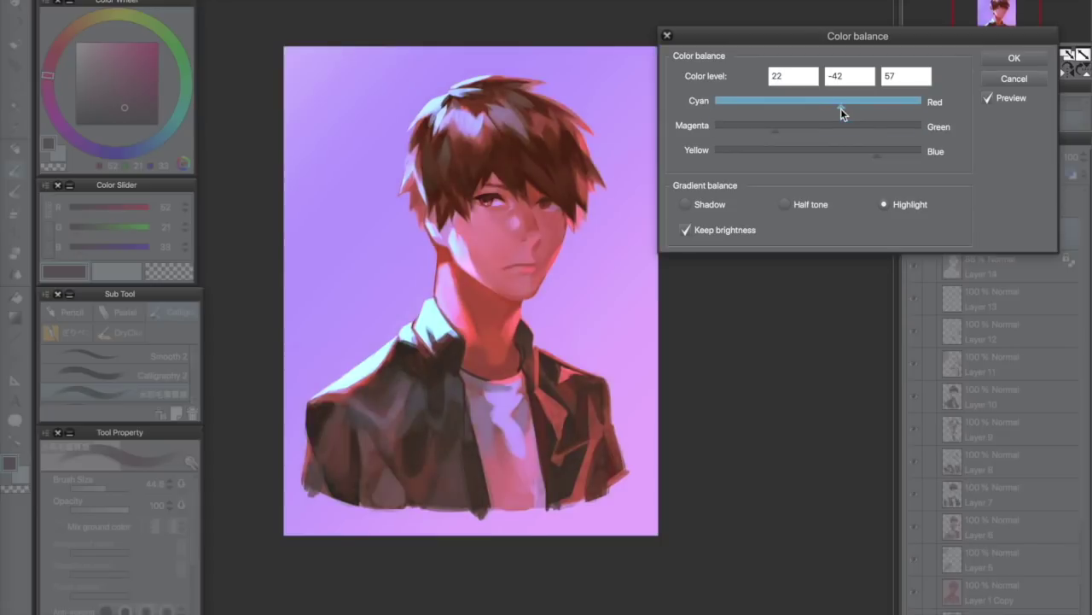
Try a shadow color balance of -58 toward cyan, 60 toward green and -20 toward yellow, and discard the whole correction
{"action": "left_click", "coordinate": [717, 204]}
{"action": "left_click", "coordinate": [800, 152]}
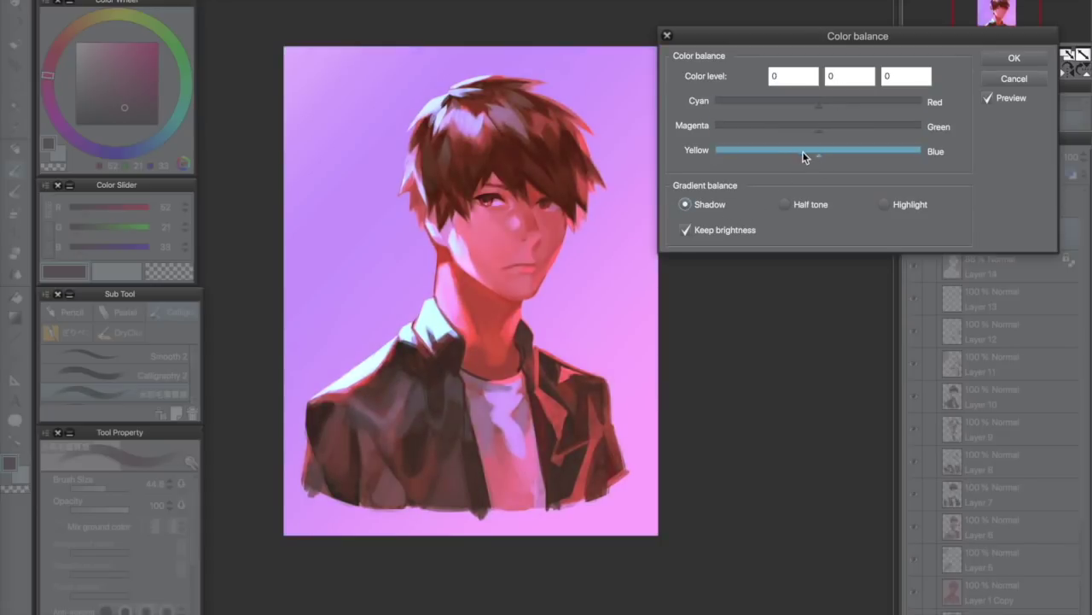
{"action": "left_click", "coordinate": [760, 108]}
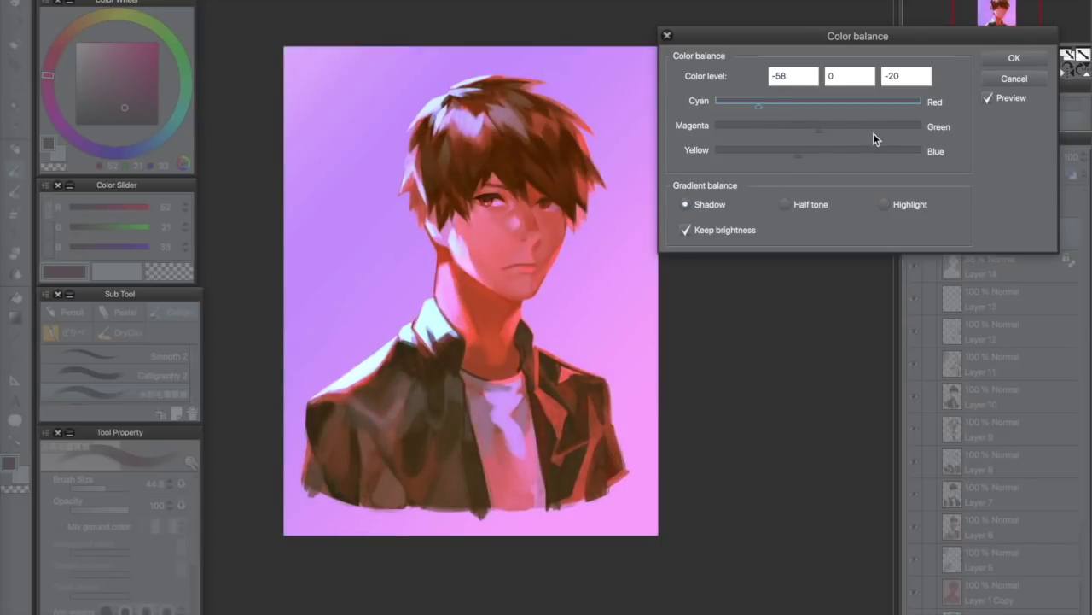
{"action": "left_click", "coordinate": [881, 134]}
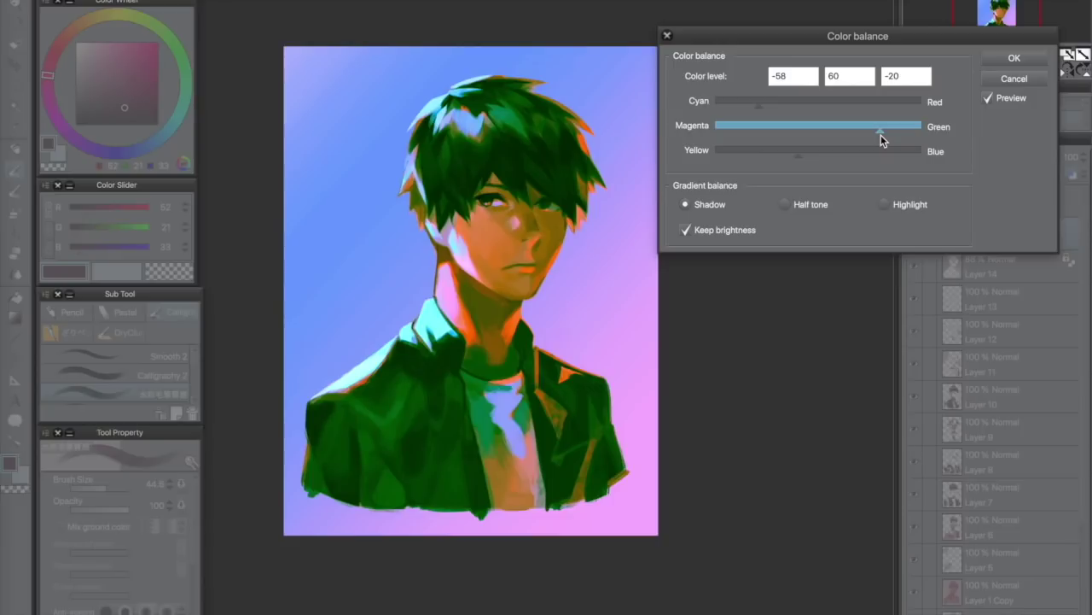
{"action": "left_click", "coordinate": [1014, 77]}
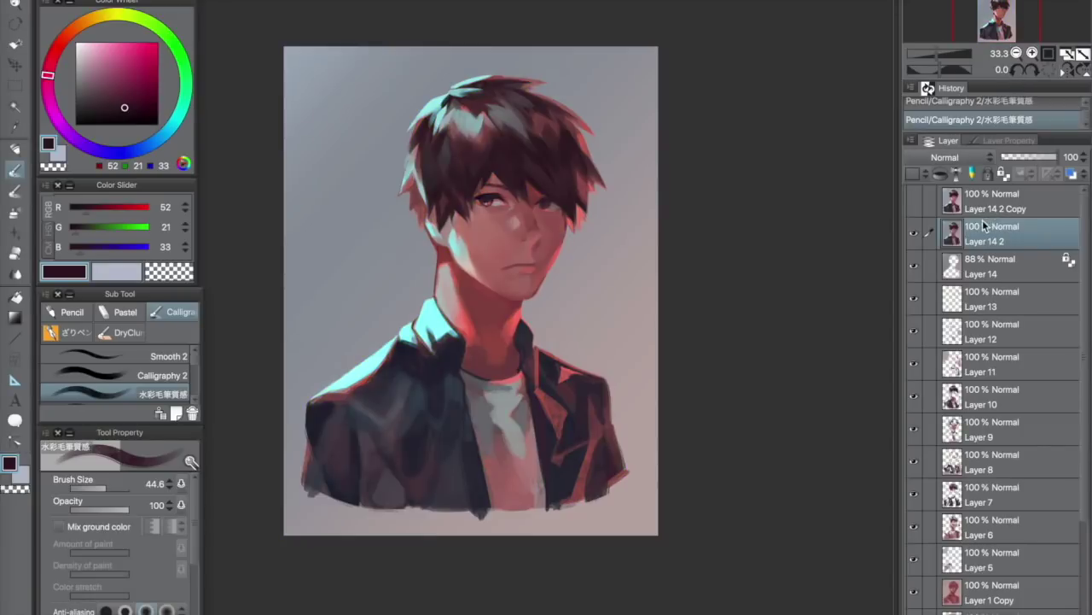
Make Layer 14 2 Copy visible above Layer 14 2 and look over the layer stack
{"action": "left_click", "coordinate": [915, 199]}
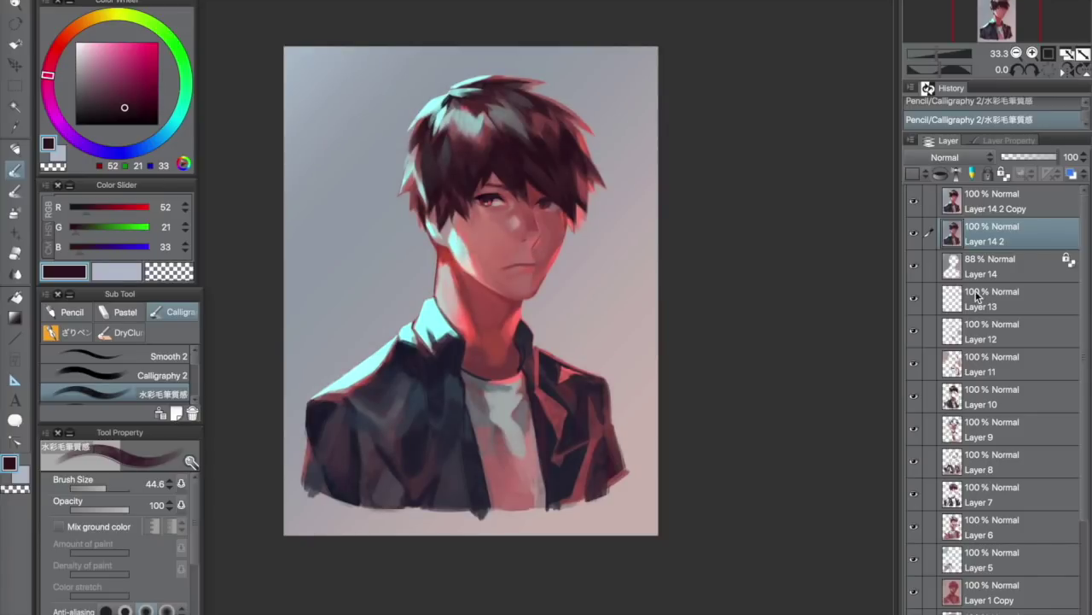
{"action": "scroll", "coordinate": [976, 290], "scroll_direction": "down", "scroll_amount": 1}
{"action": "scroll", "coordinate": [1003, 238], "scroll_direction": "up", "scroll_amount": 1}
{"action": "scroll", "coordinate": [954, 224], "scroll_direction": "down", "scroll_amount": 1}
{"action": "scroll", "coordinate": [954, 223], "scroll_direction": "up", "scroll_amount": 1}
{"action": "scroll", "coordinate": [1007, 221], "scroll_direction": "down", "scroll_amount": 1}
{"action": "scroll", "coordinate": [1089, 221], "scroll_direction": "up", "scroll_amount": 1}
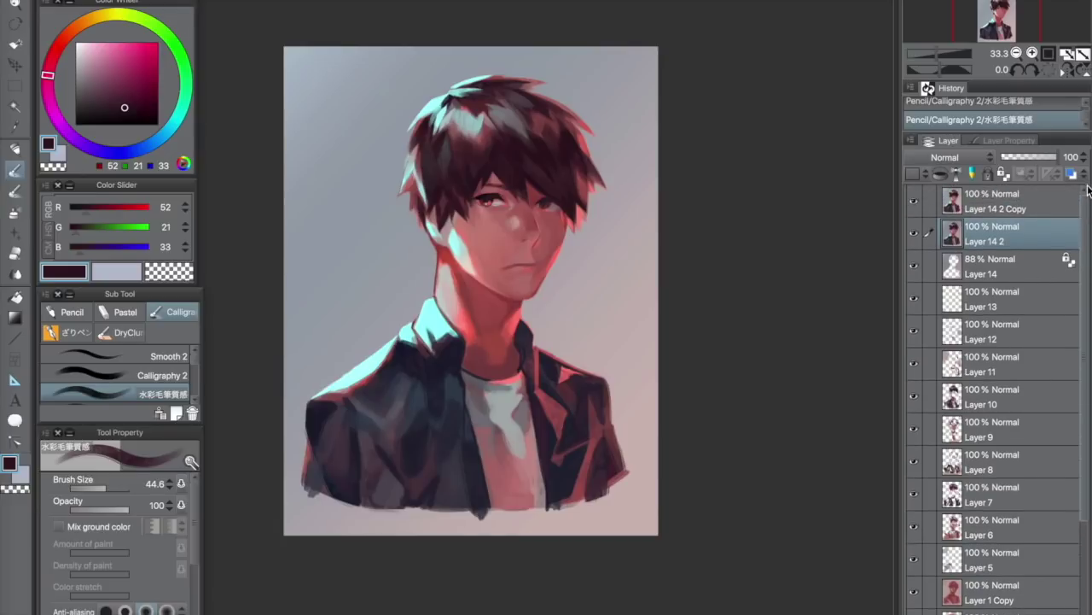
Examine the finished portrait's face, hair and jacket up close, and return to the whole canvas at 33.3% zoom
{"action": "scroll", "coordinate": [478, 205], "scroll_direction": "up", "scroll_amount": 3}
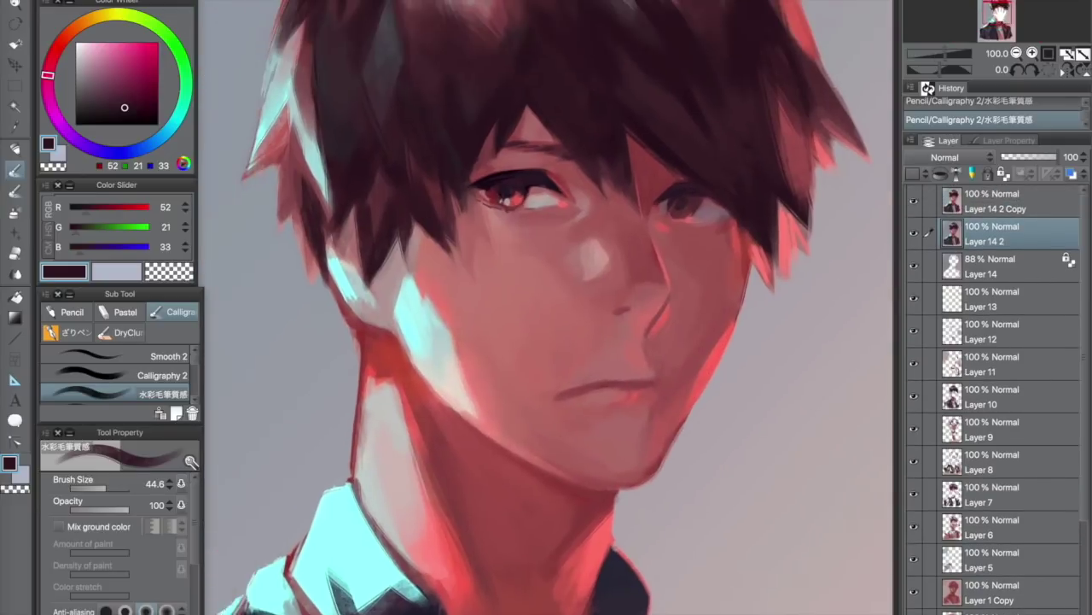
{"action": "left_click_drag", "start_coordinate": [547, 307], "coordinate": [520, 426]}
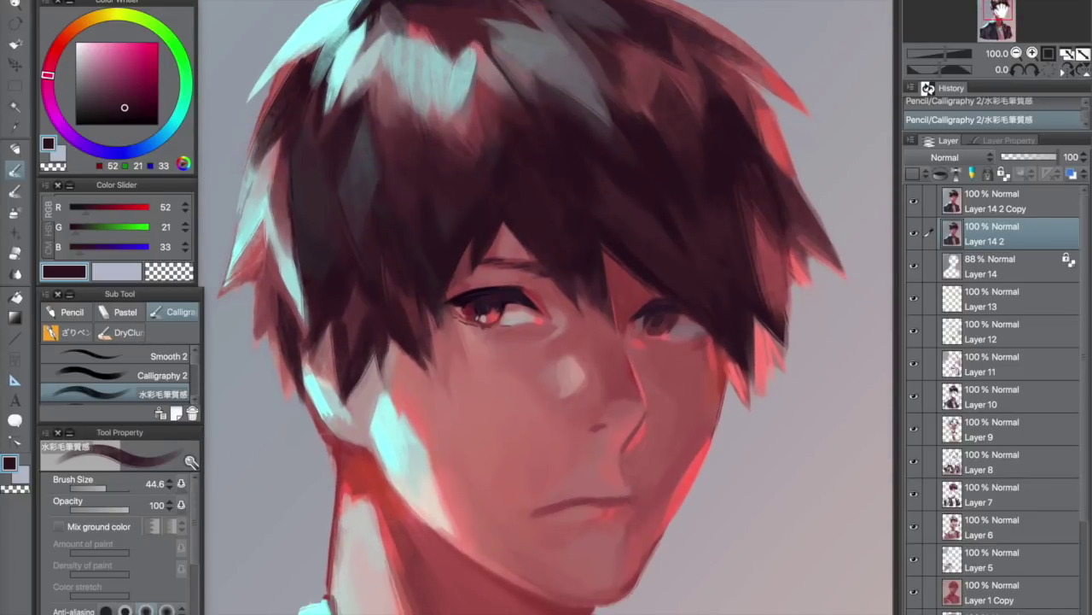
{"action": "mouse_move", "coordinate": [998, 10]}
{"action": "left_mouse_down"}
{"action": "mouse_move", "coordinate": [1009, 36]}
{"action": "mouse_move", "coordinate": [982, 36]}
{"action": "mouse_move", "coordinate": [998, 6]}
{"action": "left_mouse_up"}
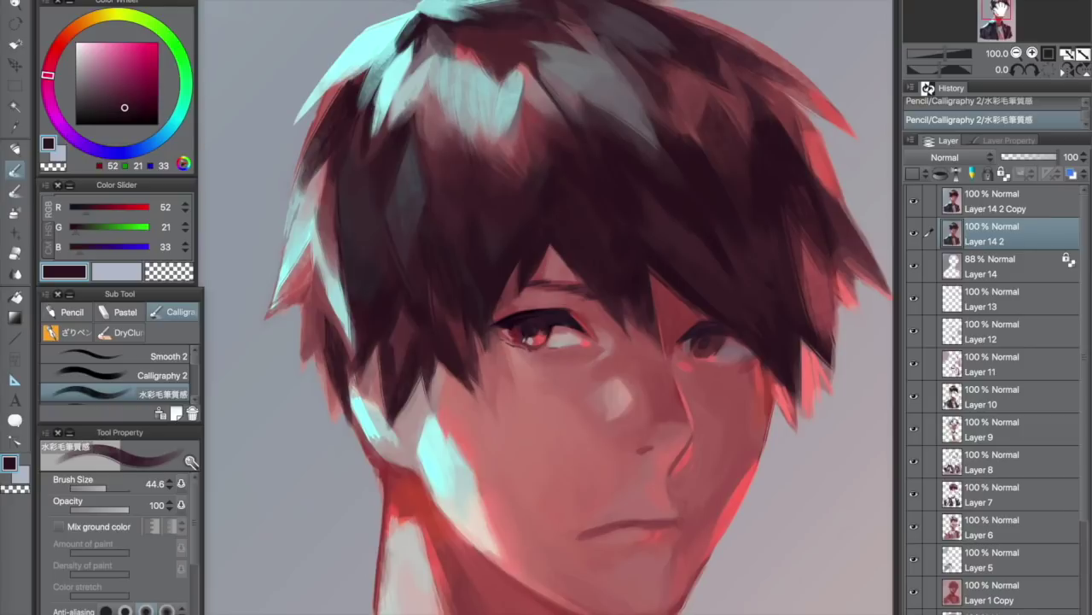
{"action": "left_click_drag", "start_coordinate": [1007, 16], "coordinate": [1018, 26]}
{"action": "scroll", "coordinate": [1009, 14], "scroll_direction": "down", "scroll_amount": 2}
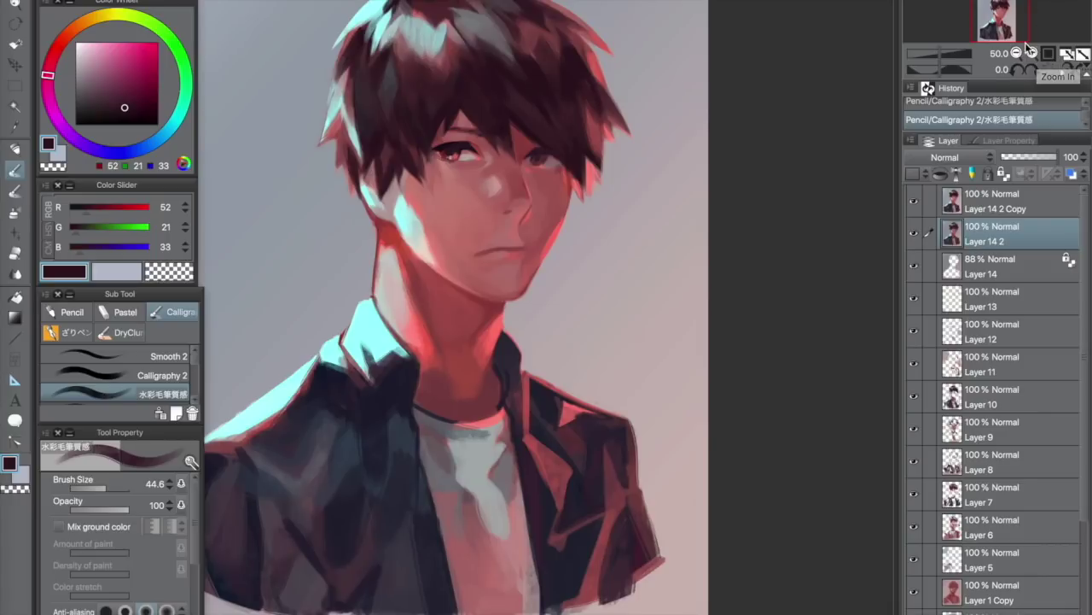
{"action": "left_click", "coordinate": [1016, 53]}
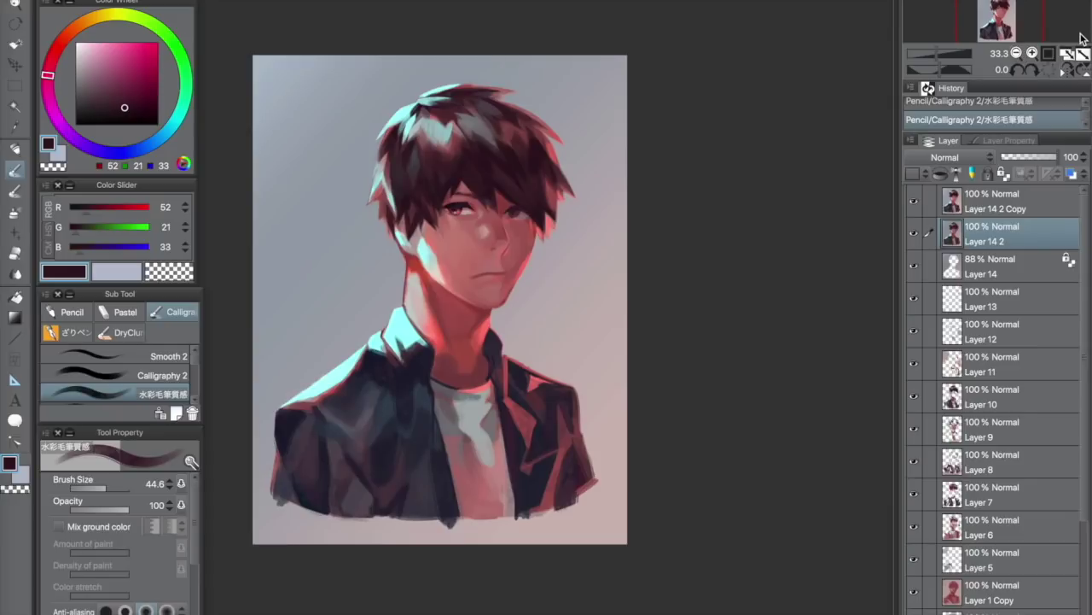